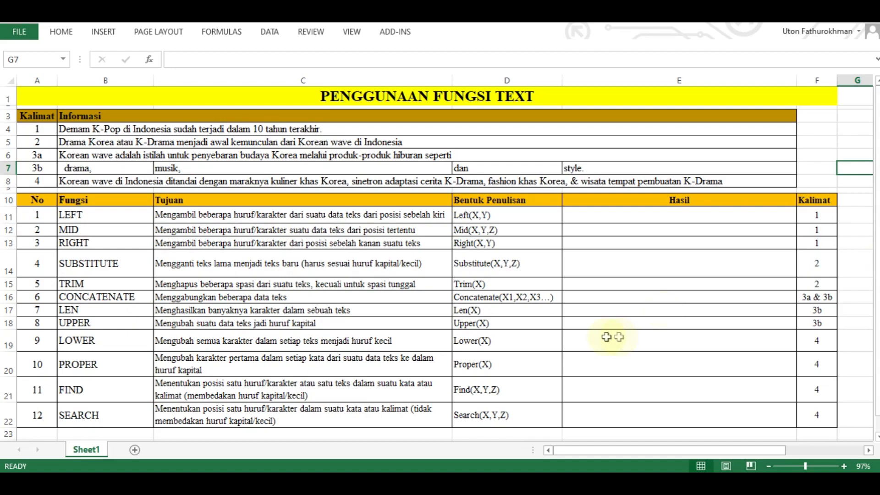
- Begin a LEFT formula in the Hasil cell of the LEFT row (E11)
click(398, 216)
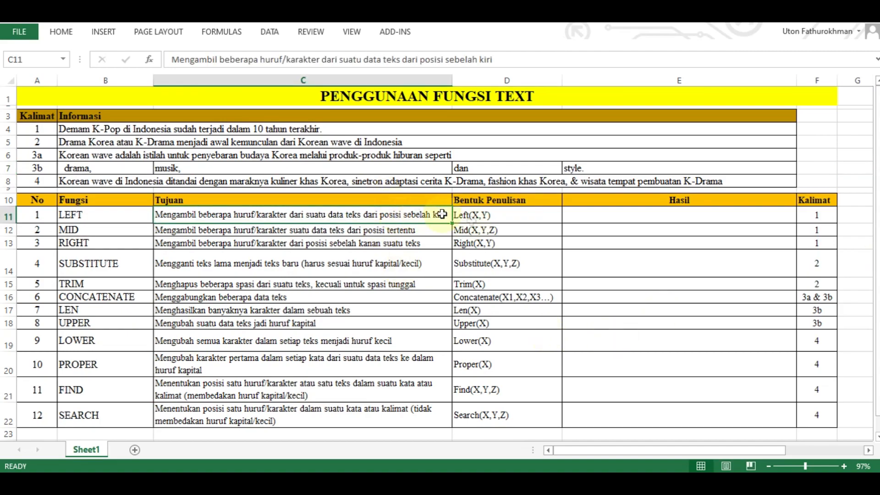
click(527, 216)
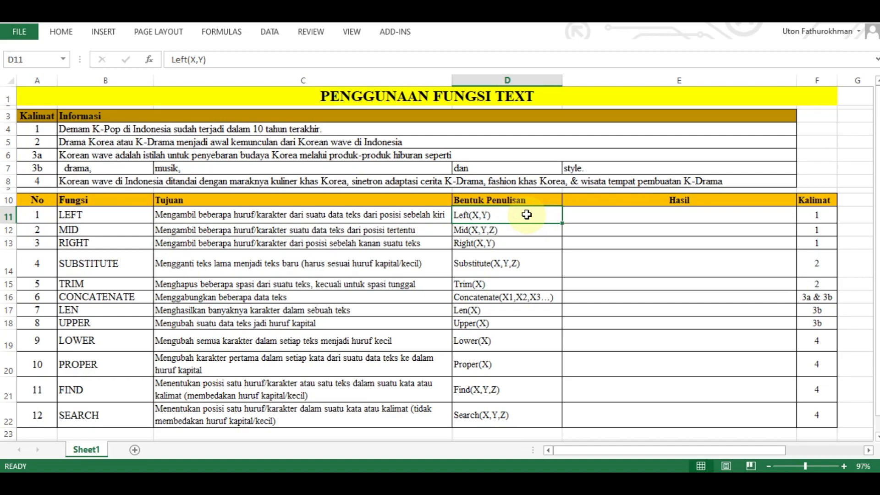
click(590, 210)
text(=)
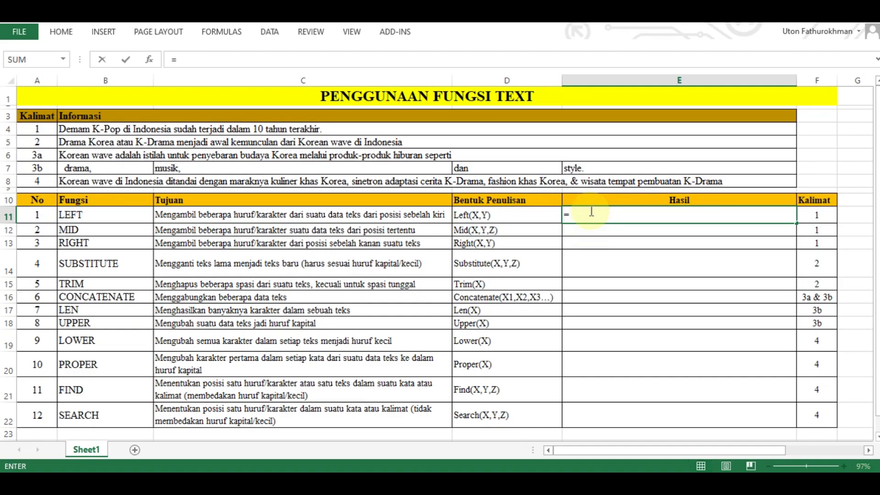
text(left()
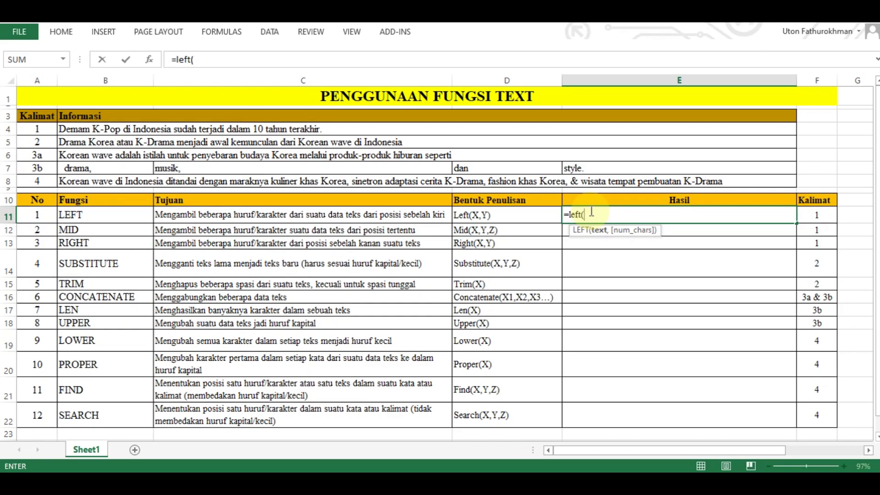
click(269, 129)
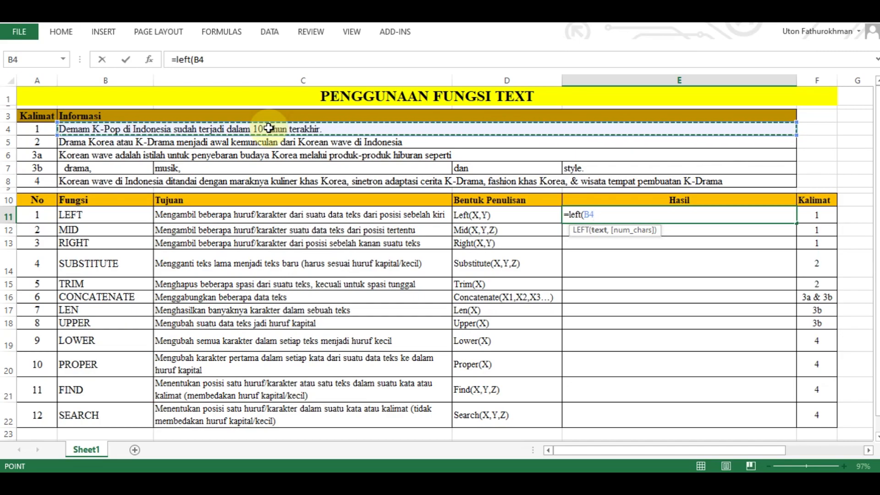
key(BackSpace)
key(BackSpace)
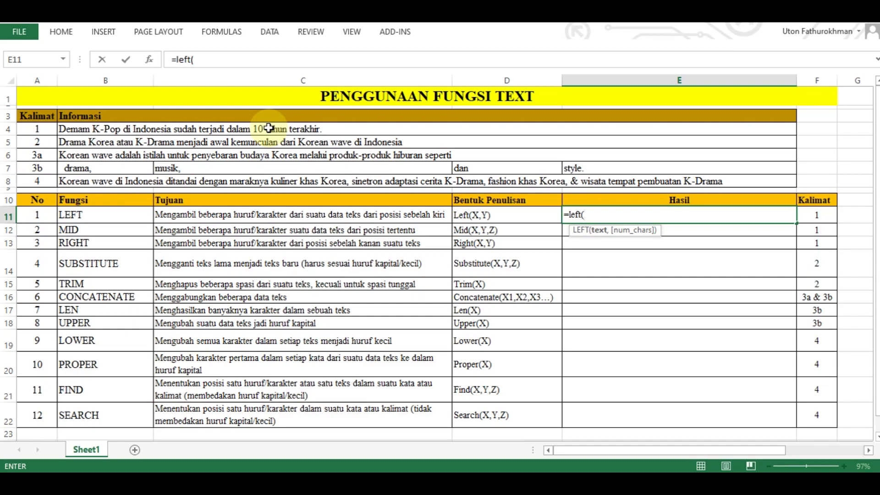
text("bandung")
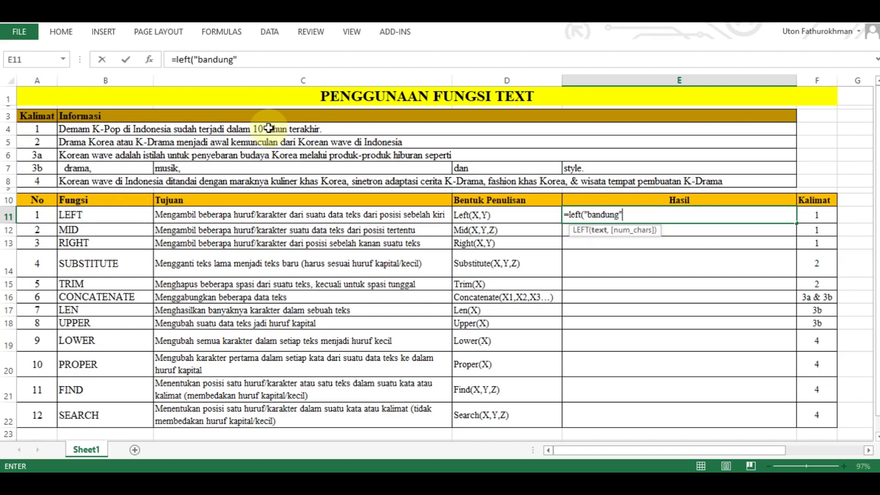
key(BackSpace)
key(BackSpace)
key(BackSpace)
key(BackSpace)
key(BackSpace)
key(BackSpace)
key(BackSpace)
key(BackSpace)
key(BackSpace)
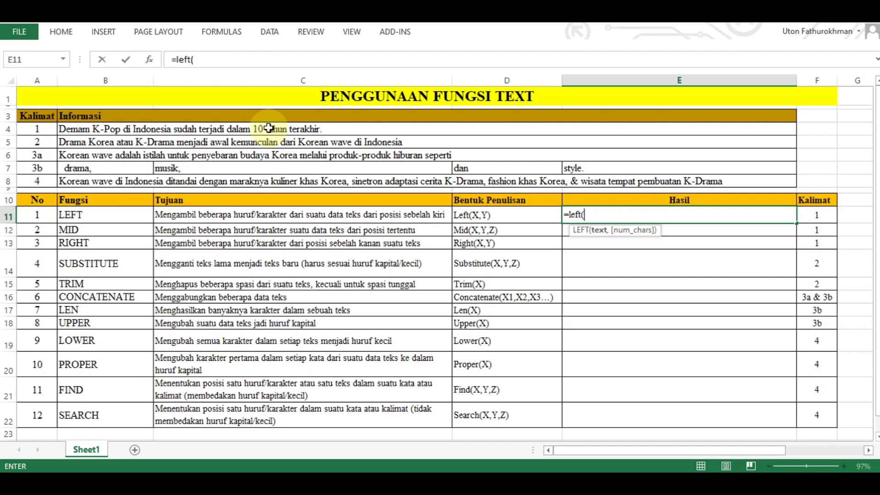
- Complete the LEFT formula in E11 with the sentence in B4 as the text and 5 as the number of characters
click(268, 129)
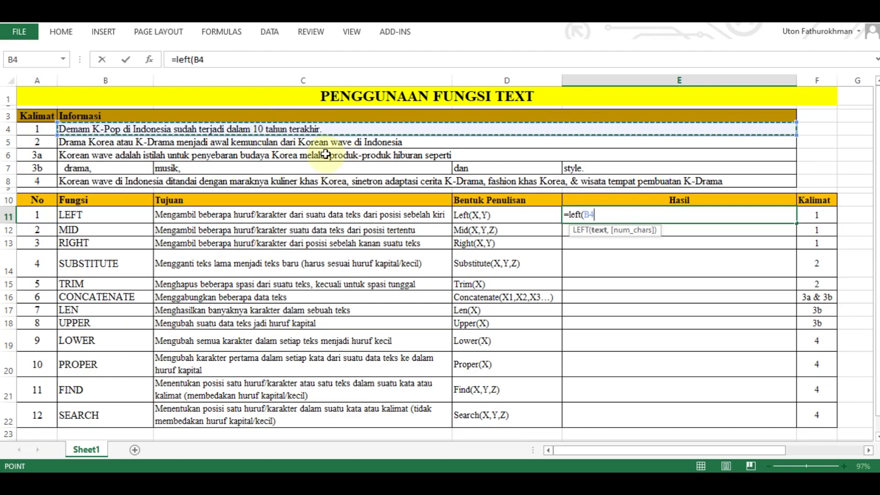
text(,)
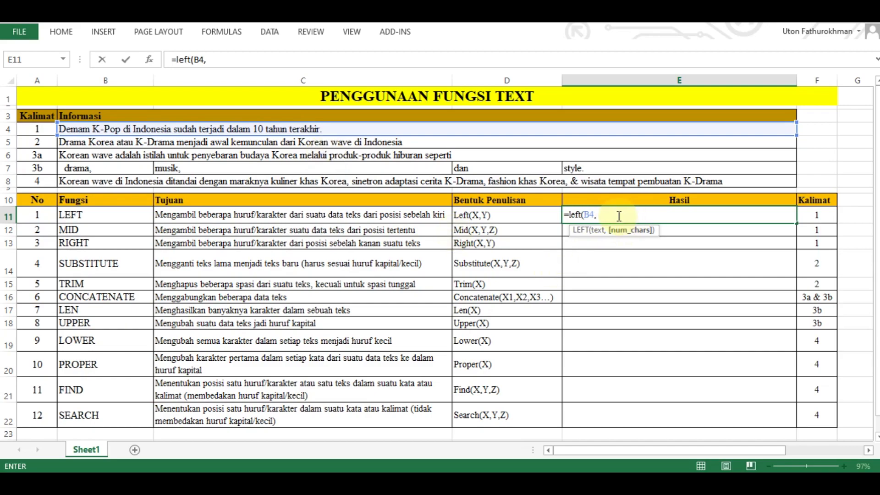
text(5))
key(Return)
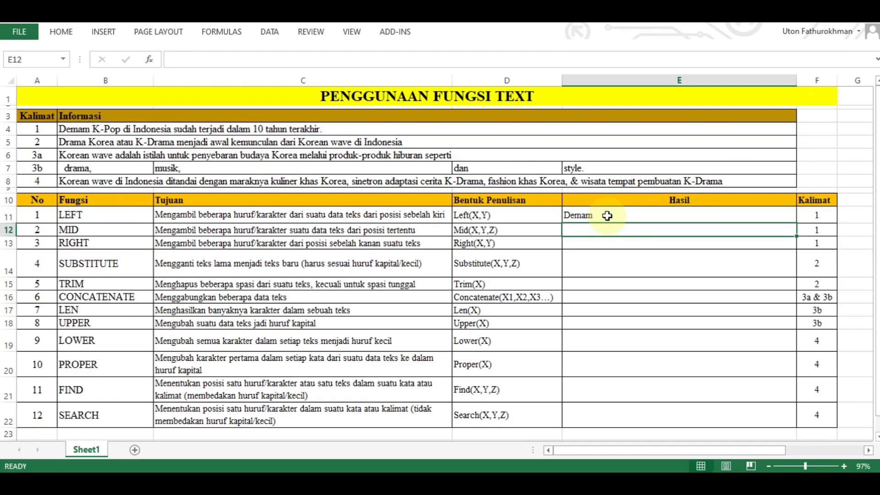
- Inspect the arguments of the LEFT formula in E11
double_click(607, 216)
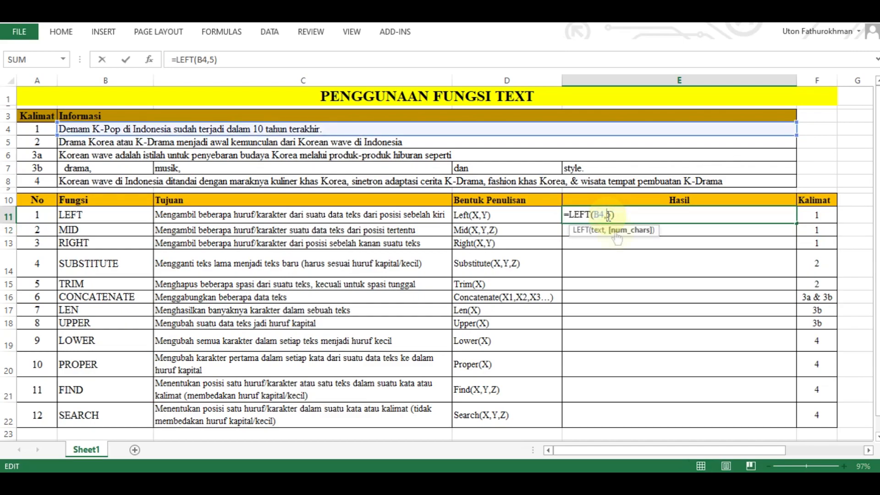
click(618, 252)
key(Escape)
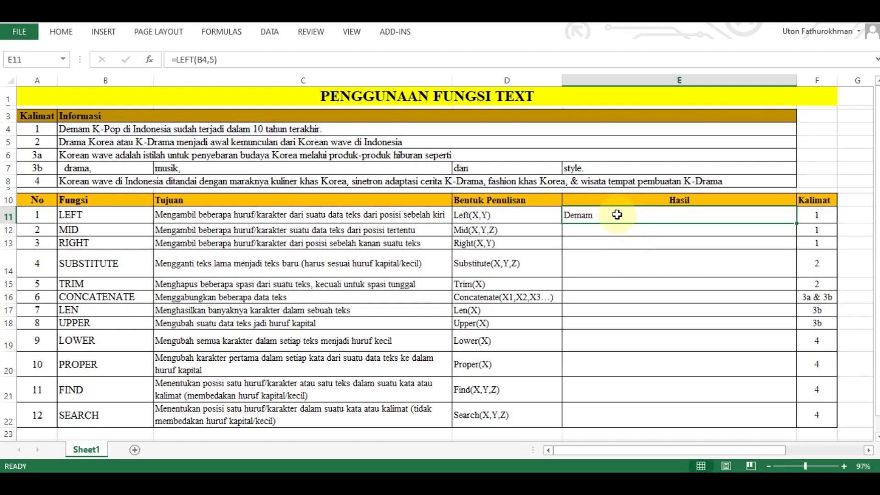
- Enter =MID(B4,6,5) in the Hasil cell of the MID row (E12) to extract 5 characters starting at position 6
click(107, 231)
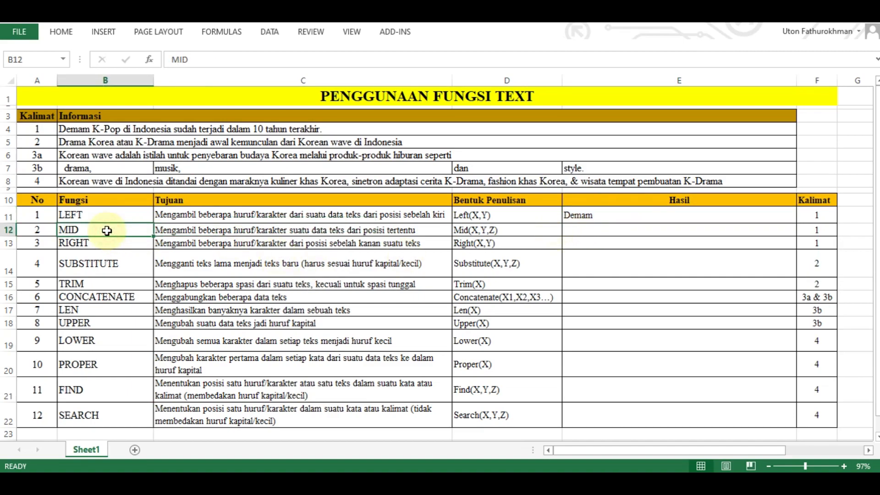
click(238, 232)
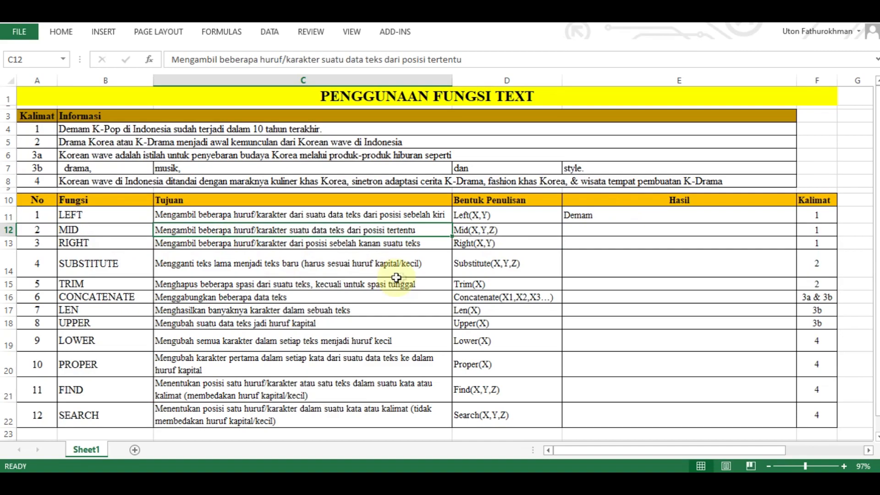
click(515, 232)
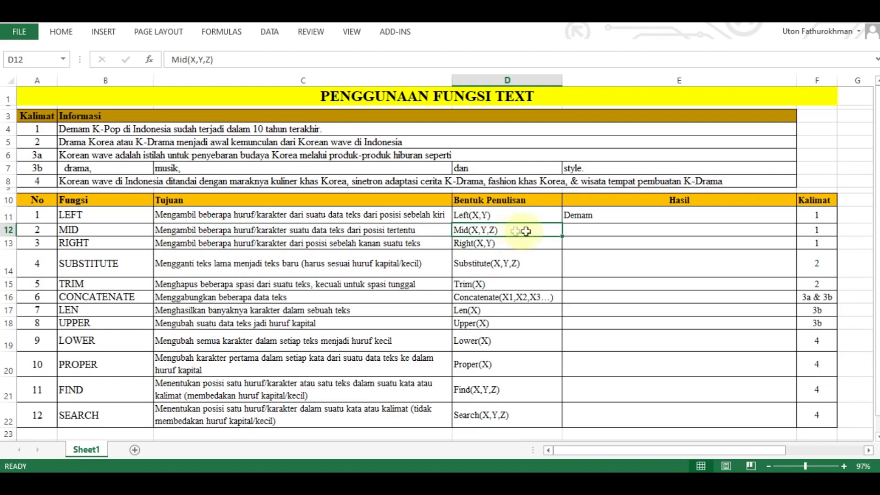
click(583, 230)
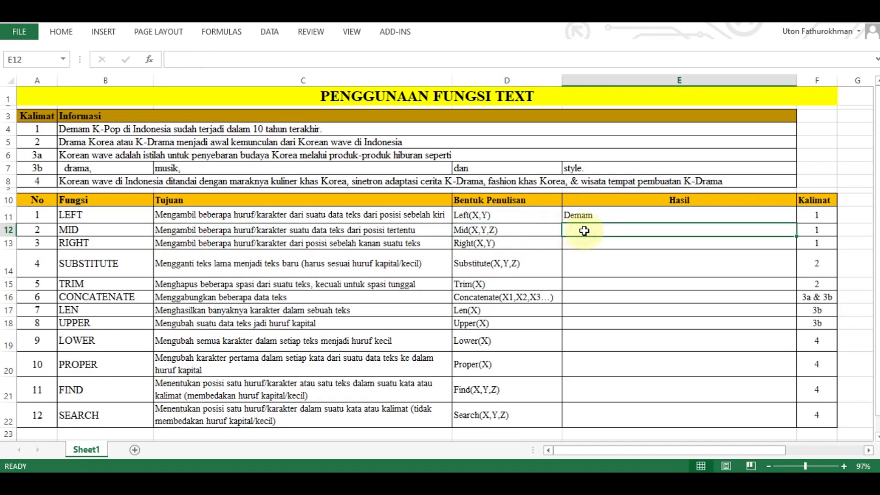
text(=)
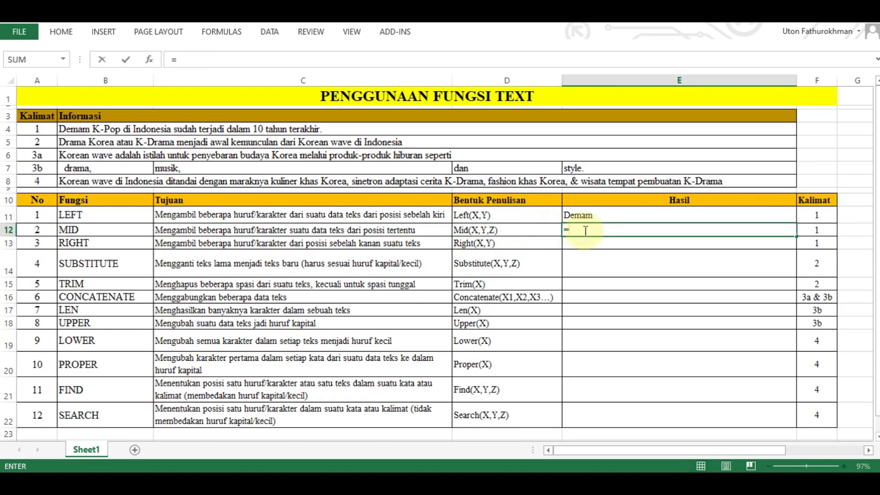
text(mid)
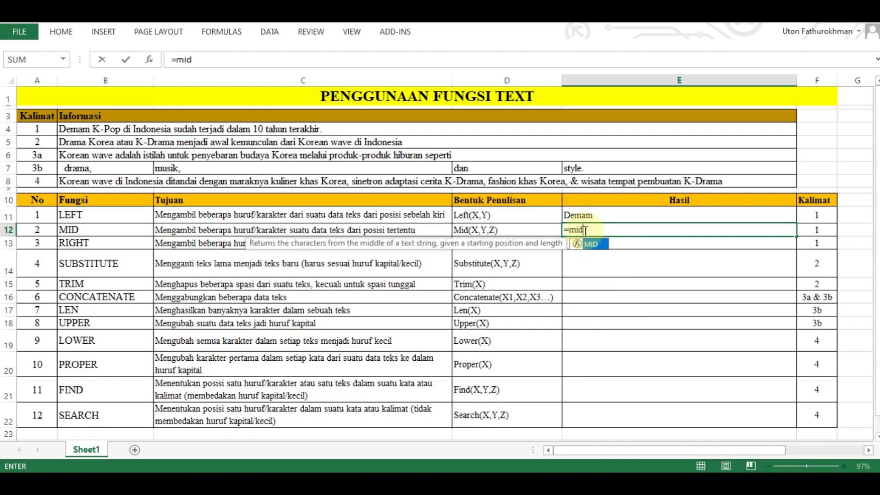
text(()
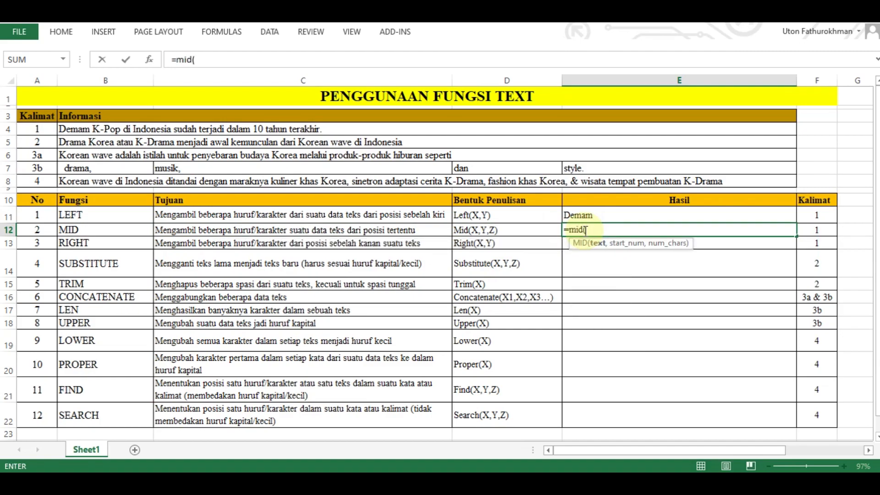
click(165, 129)
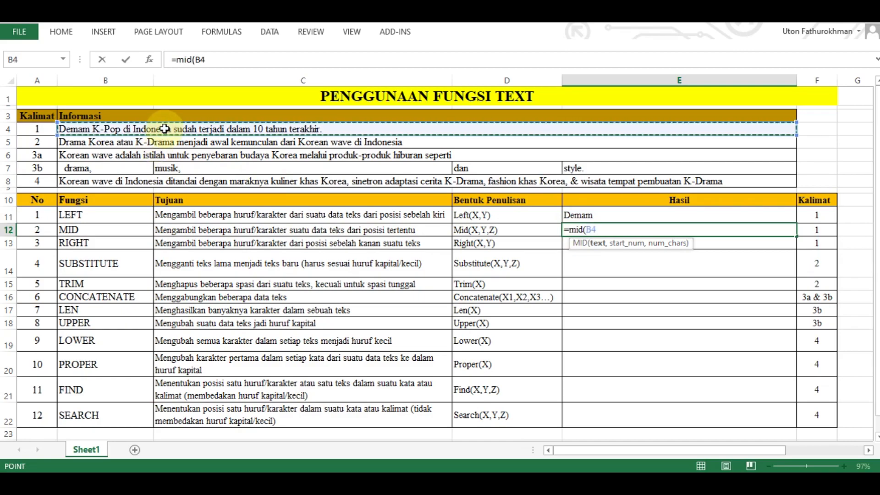
text(,)
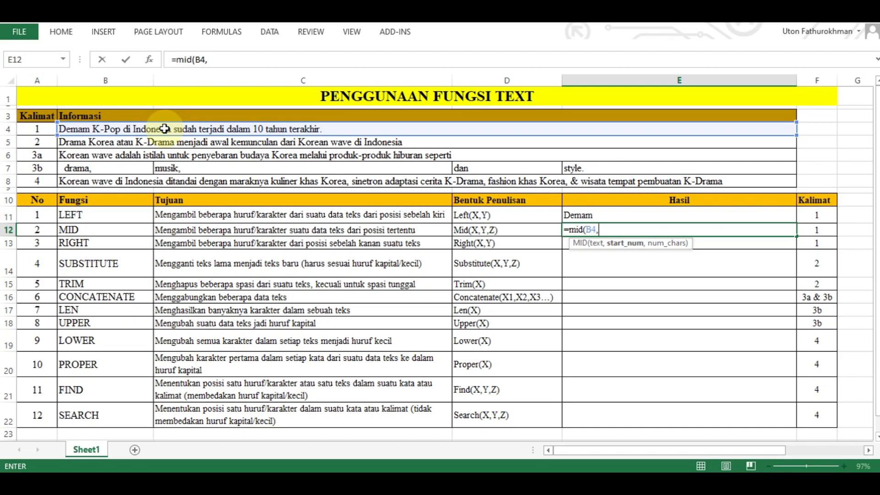
text(6,)
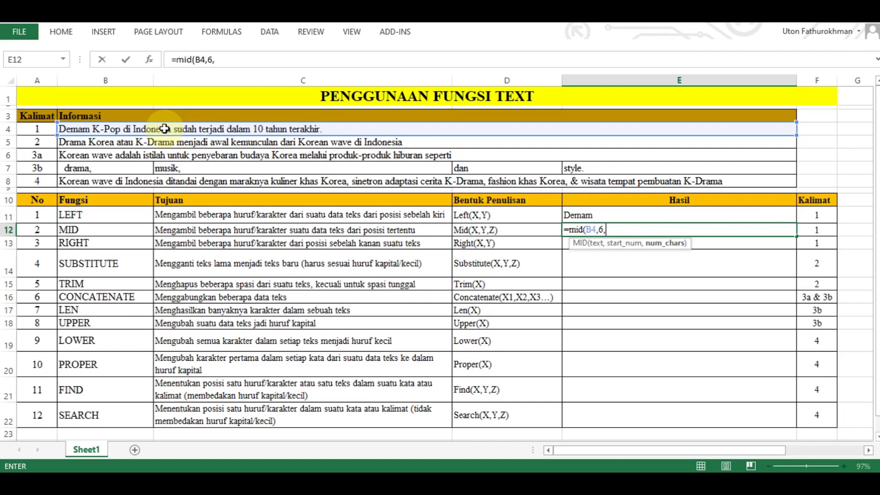
text(5))
key(Return)
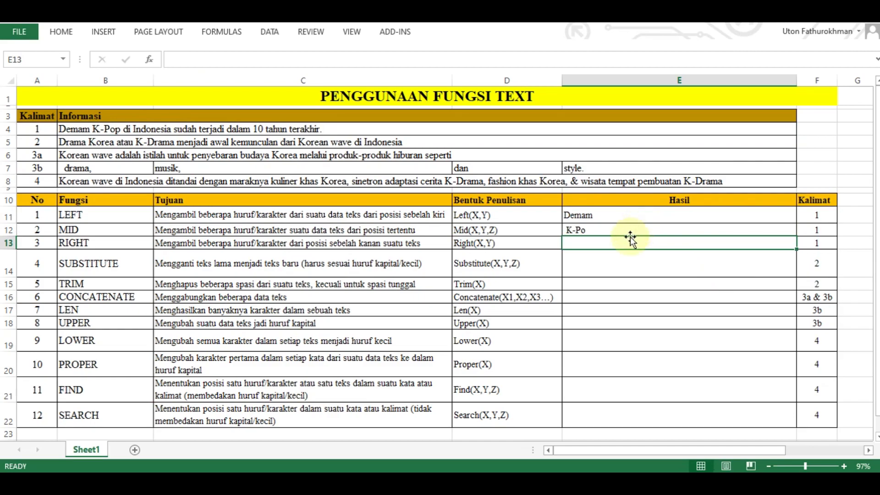
- Enter =RIGHT(B4,6) in the Hasil cell of the RIGHT row (E13) to extract the last 6 characters of sentence 1
click(88, 244)
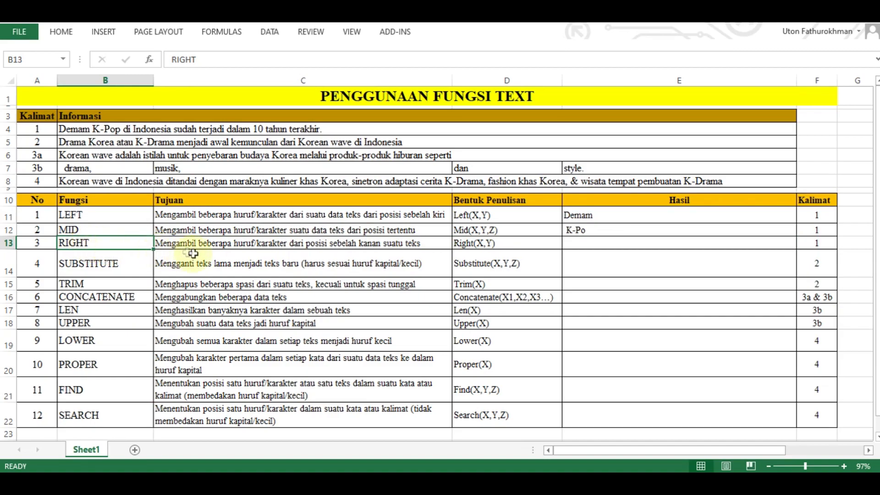
click(183, 244)
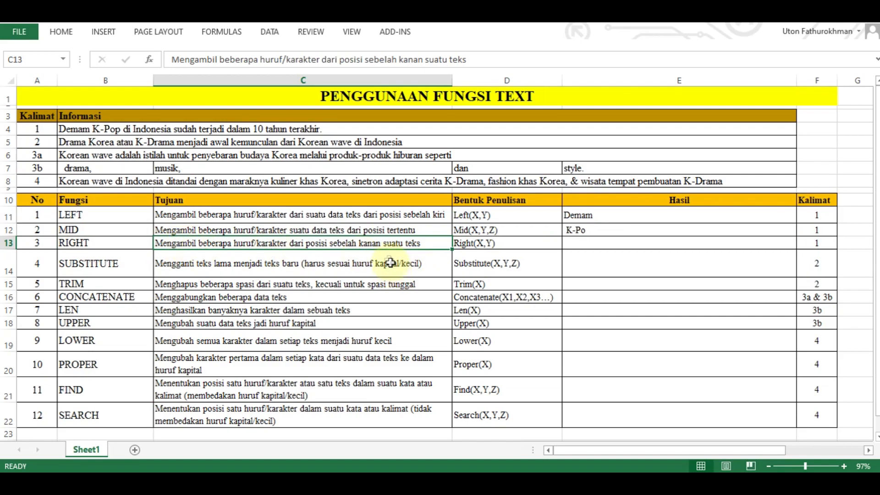
double_click(522, 246)
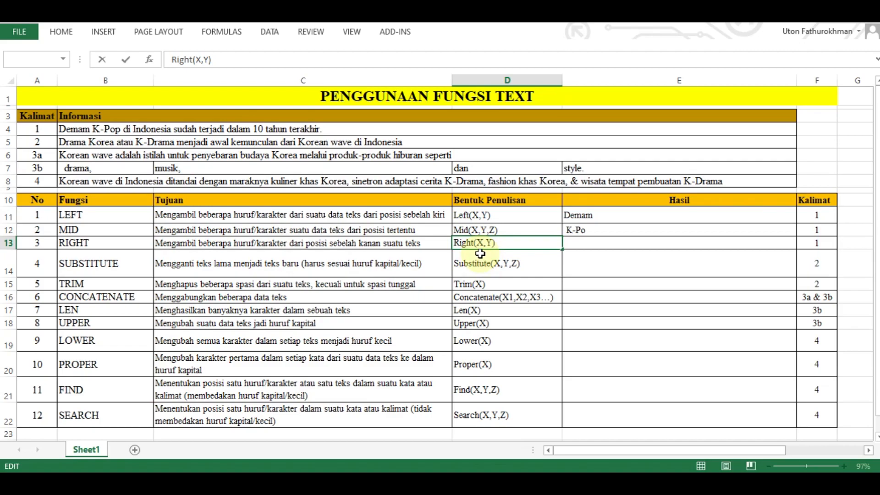
click(628, 244)
text(=)
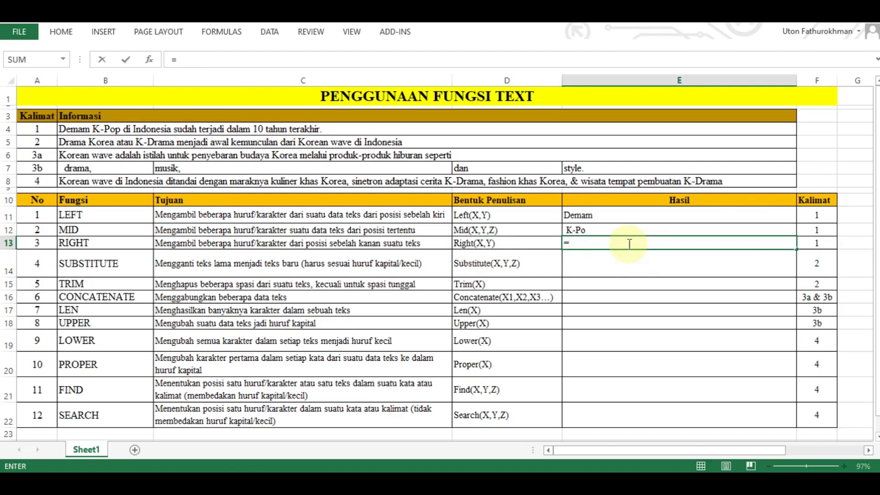
text(righ)
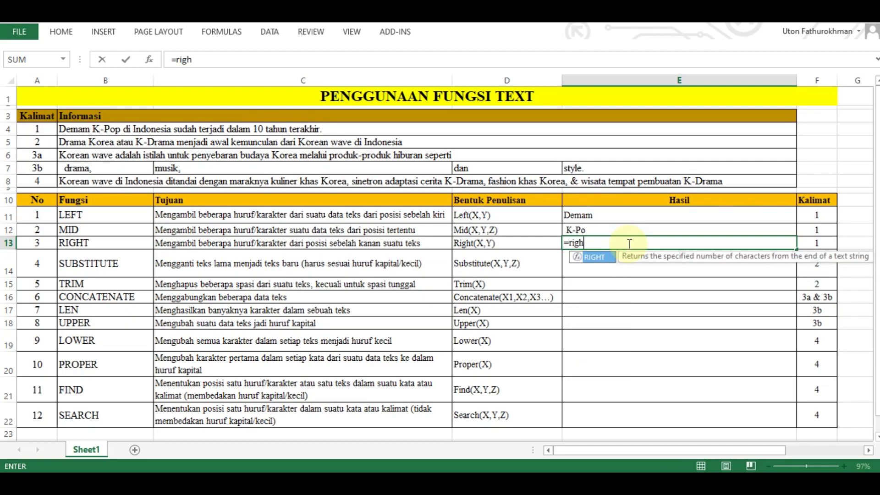
text(t()
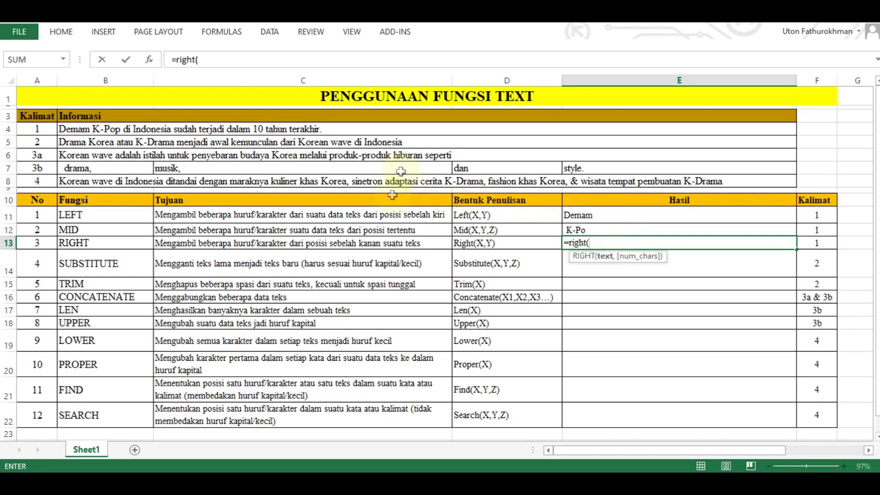
click(235, 130)
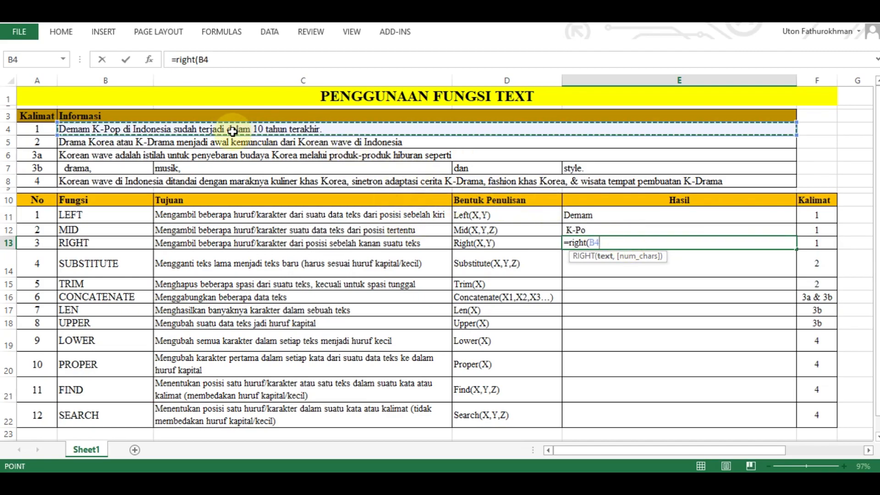
text(,)
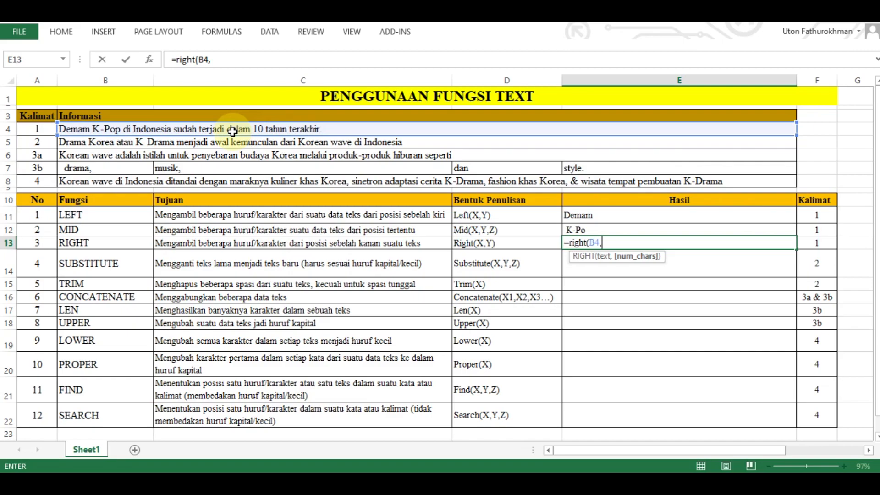
text(6))
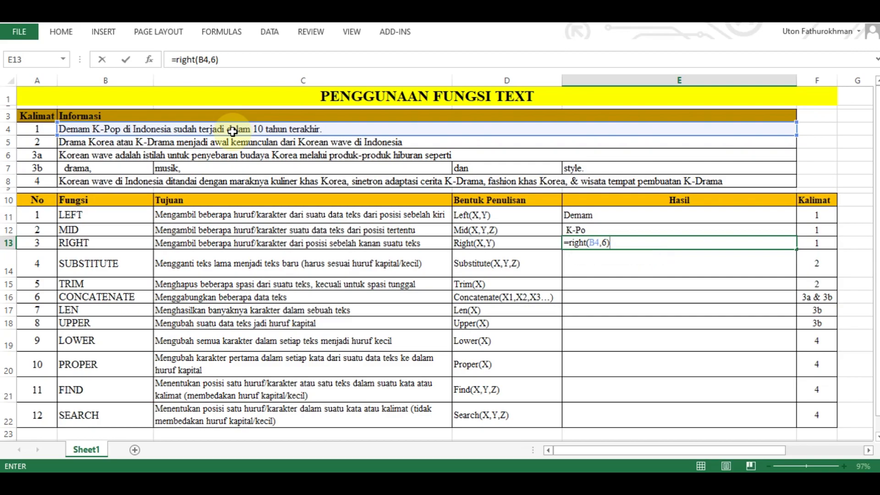
key(Return)
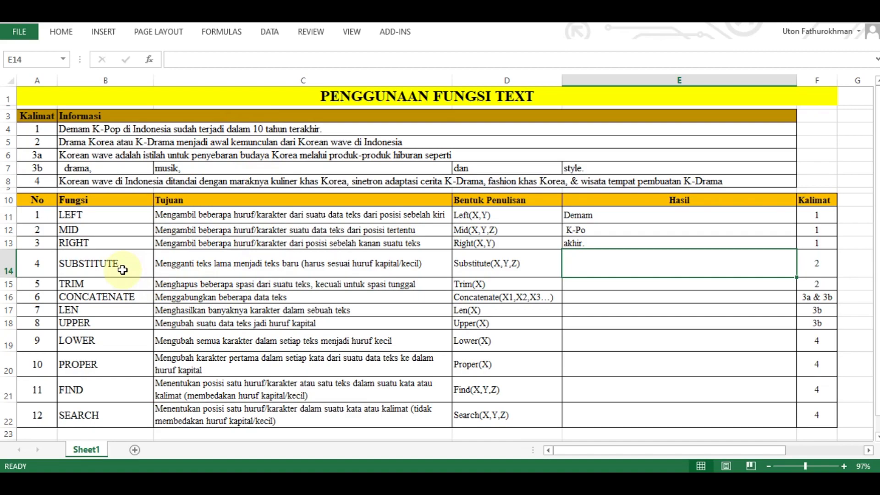
- Start a SUBSTITUTE formula in the Hasil cell of the SUBSTITUTE row (E14) with sentence 2 in B5 as the text
click(249, 266)
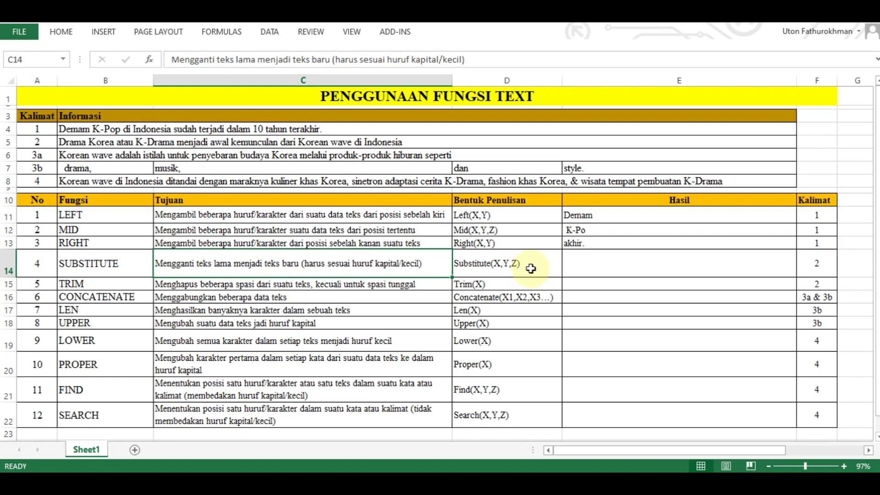
click(582, 264)
text(=)
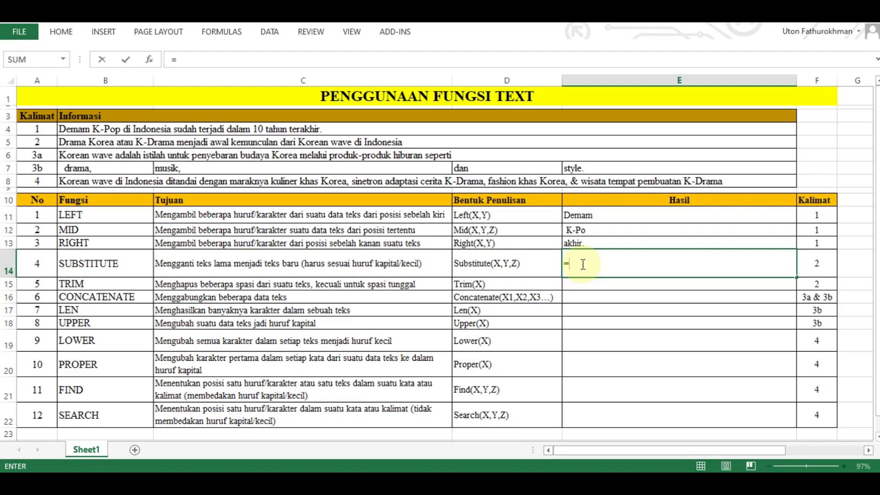
text(substitute)
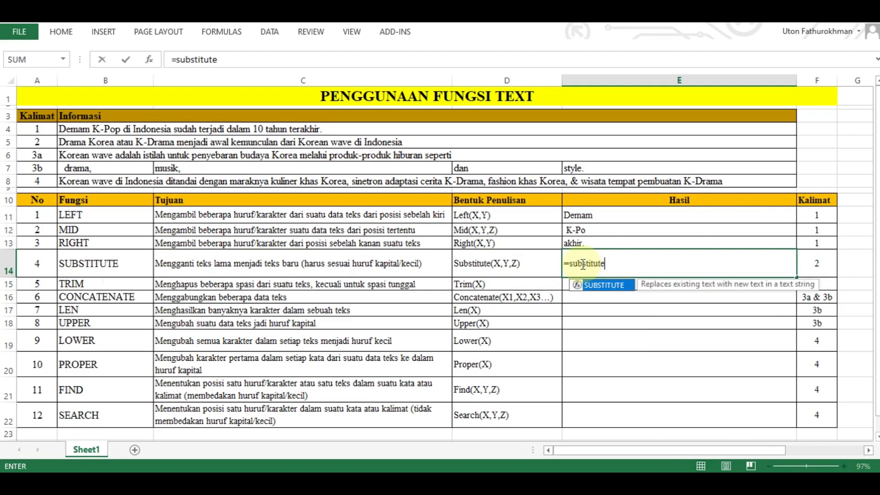
text(()
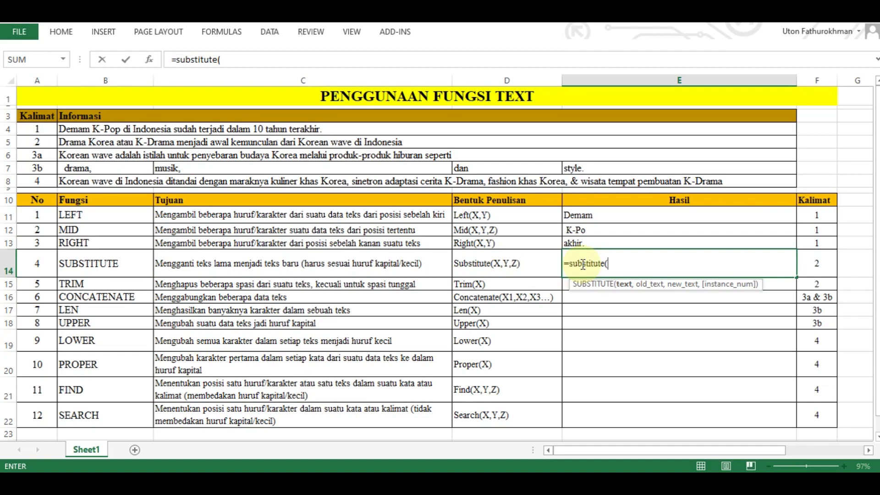
click(129, 146)
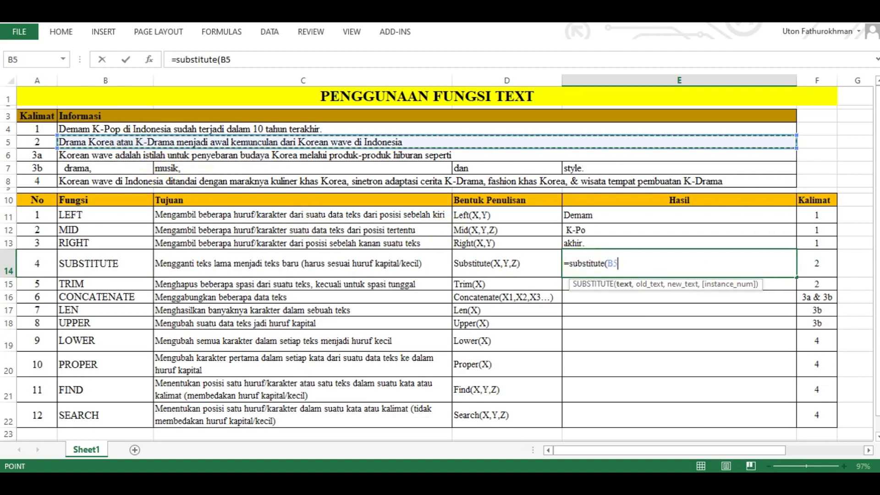
text(,)
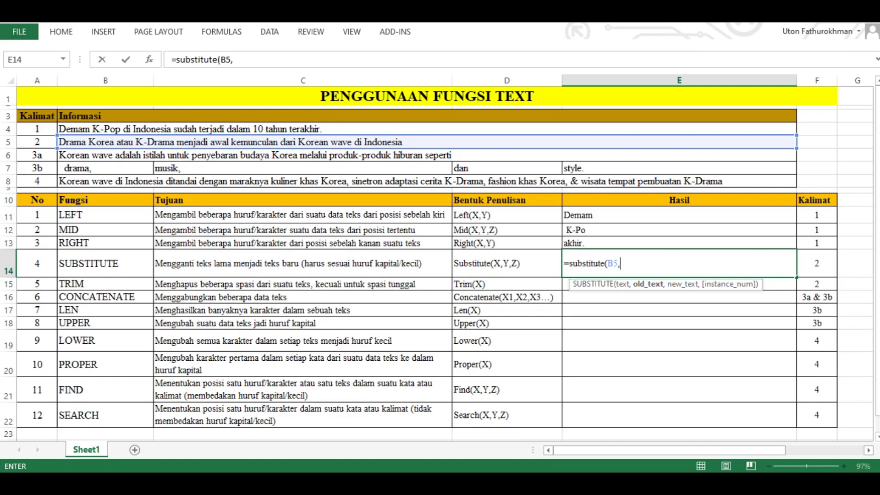
- Complete the SUBSTITUTE formula in E14 with "Drama" as the old text and "Film" as the new text
text("Drama)
text(",)
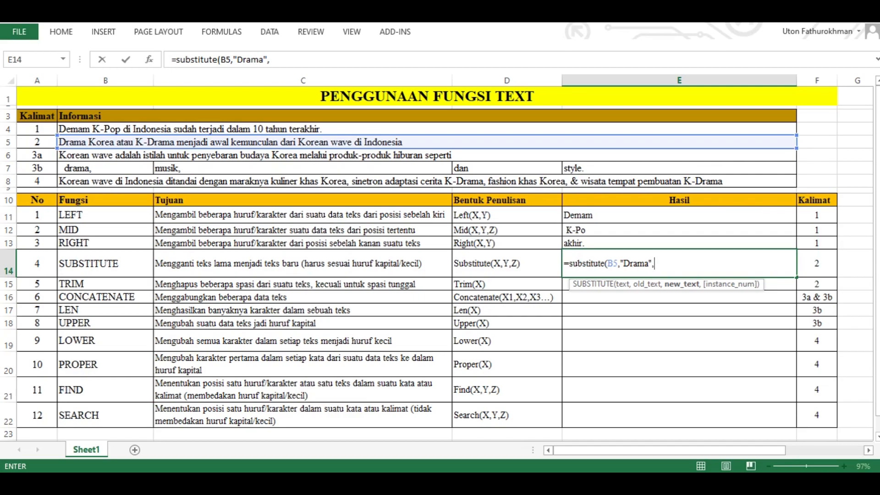
text("Film")
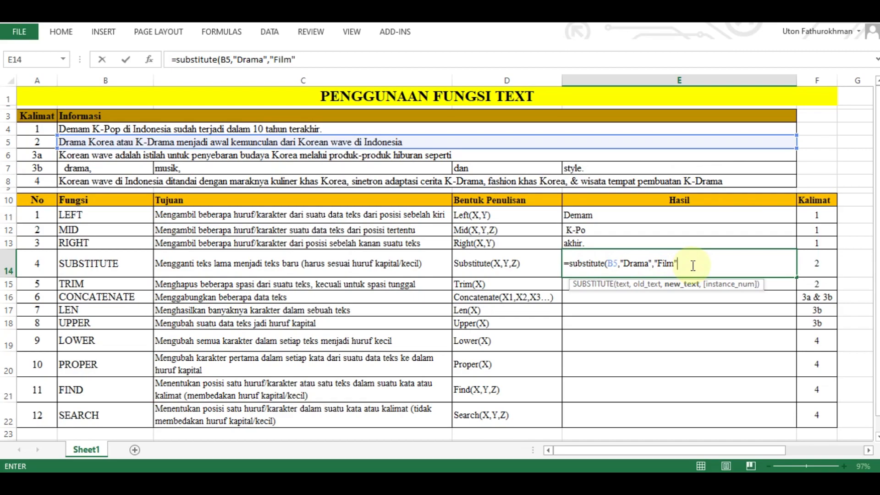
text())
key(Return)
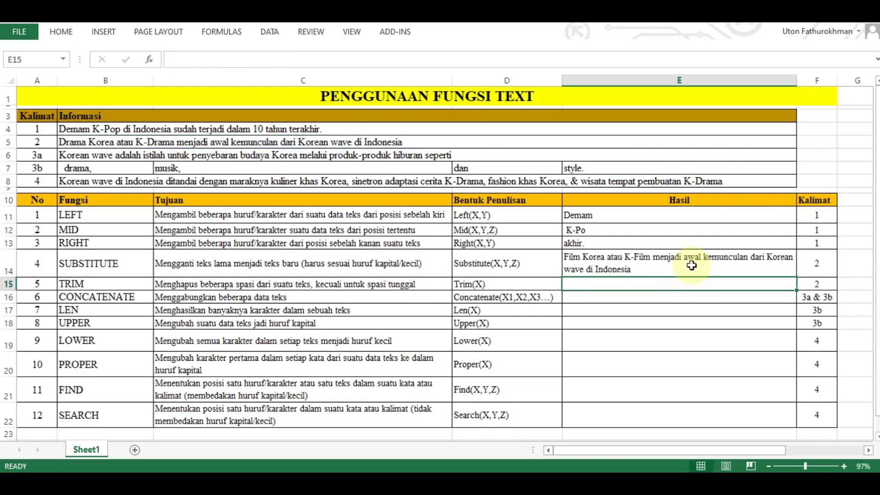
- Inspect the arguments of the SUBSTITUTE formula in E14 and the function's description in C14
double_click(691, 265)
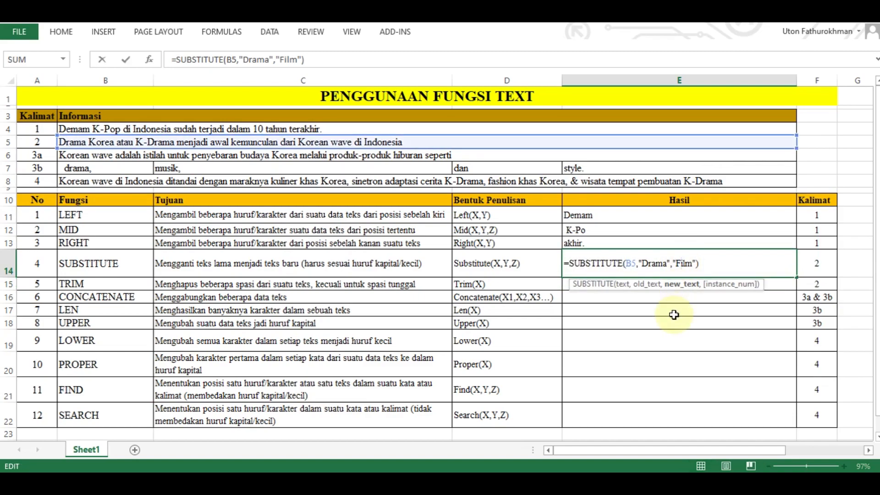
key(Escape)
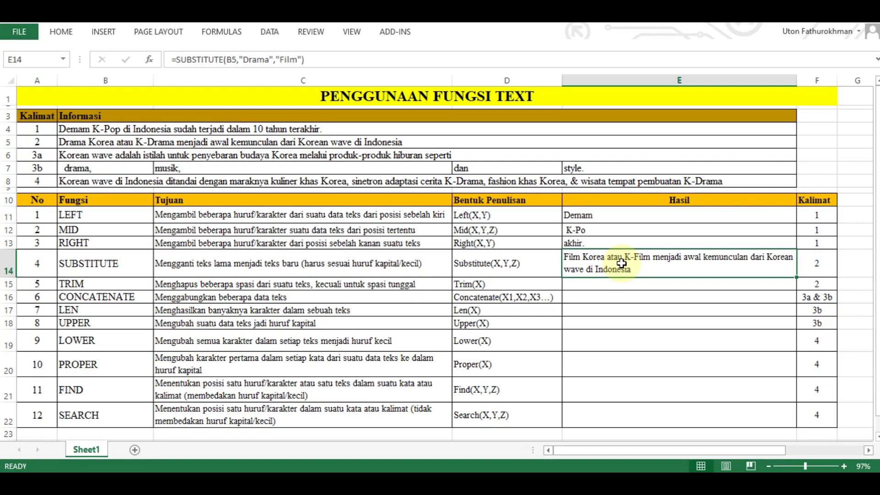
click(370, 272)
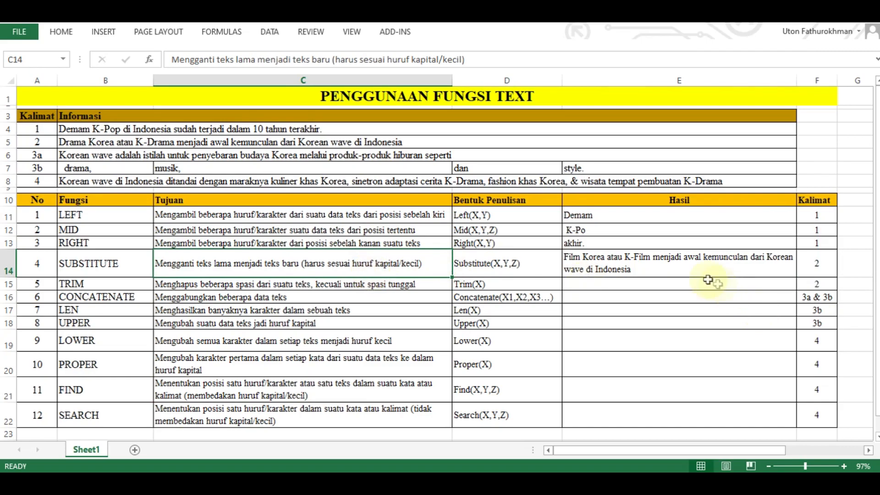
- Change the old text argument of the SUBSTITUTE formula in E14 to lowercase "drama" and compare with sentence 2 in B5
click(667, 268)
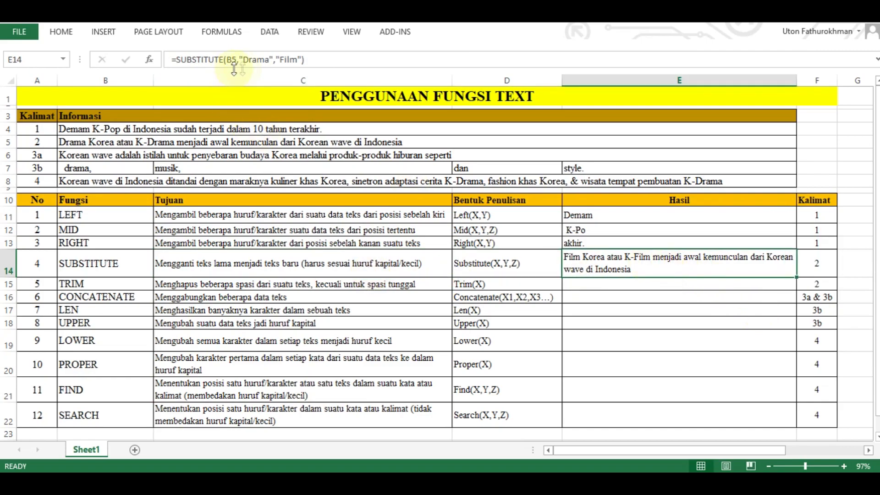
click(245, 59)
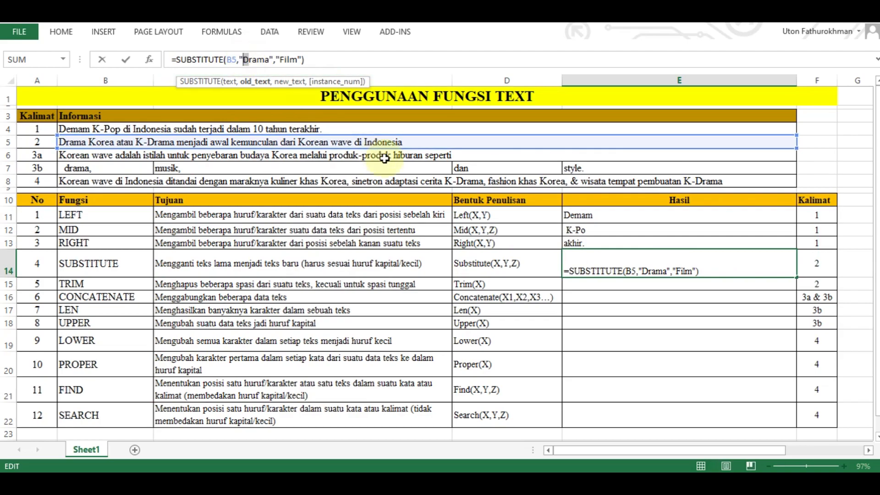
text(d)
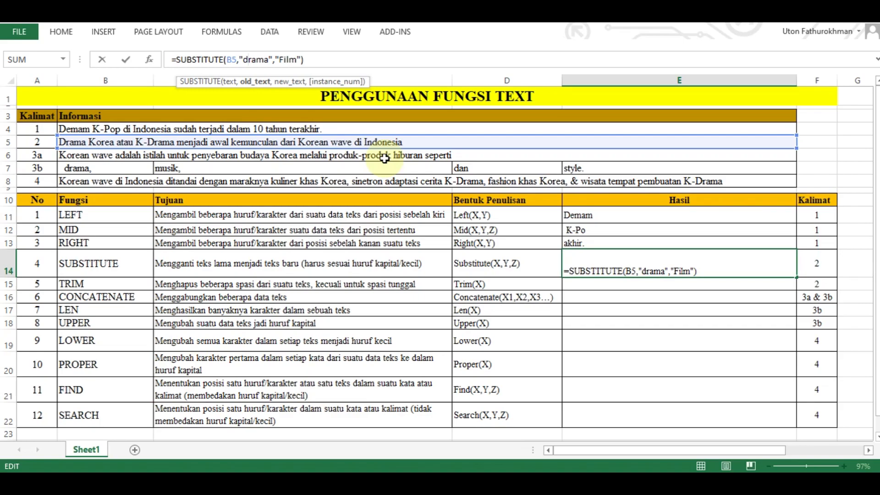
key(Return)
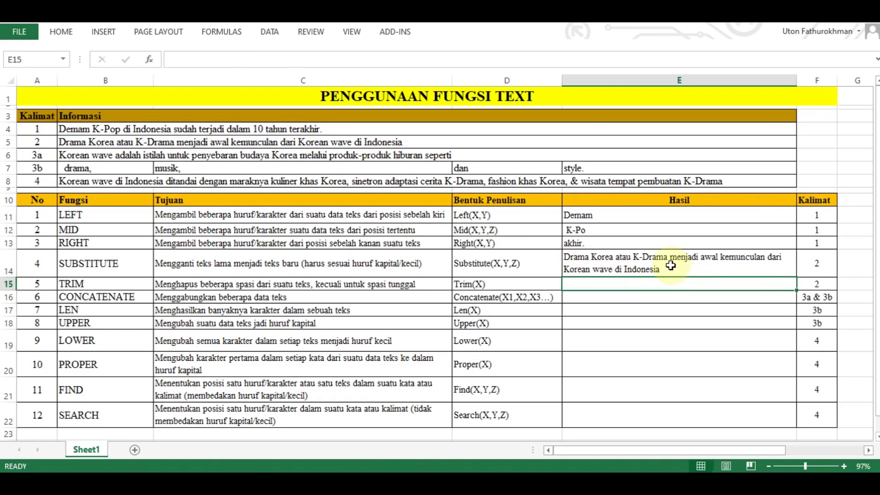
click(72, 146)
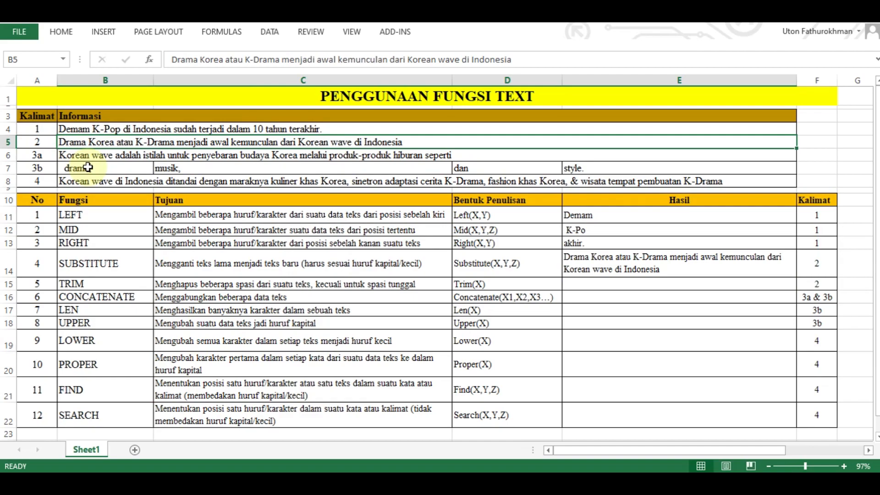
- Enter =TRIM(B7) in the Hasil cell of the TRIM row (E15) to remove the extra spaces from the text in B7
click(629, 288)
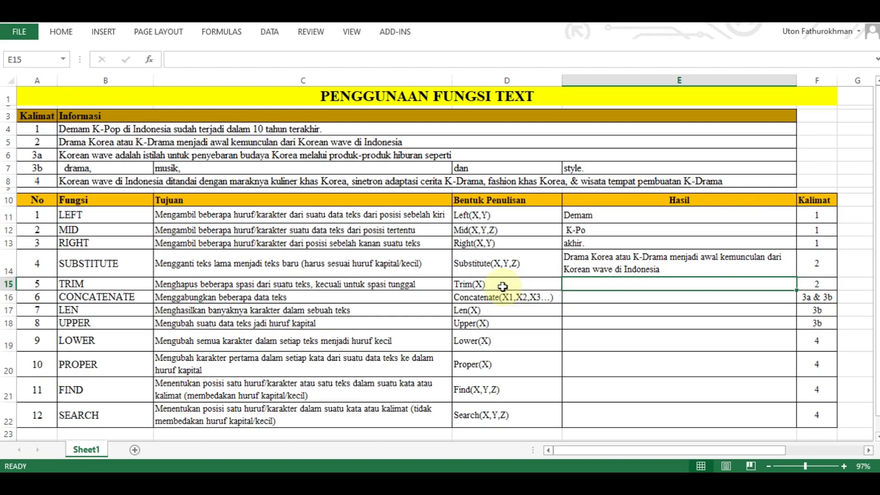
text(=)
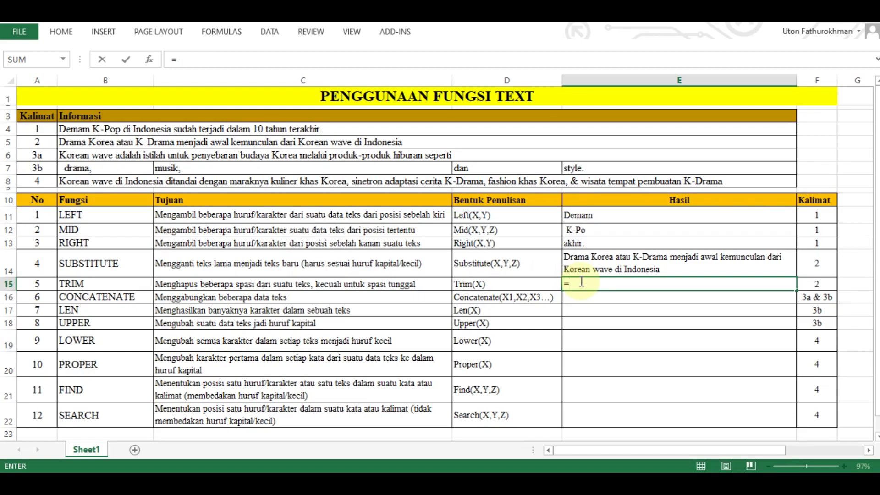
text(trim)
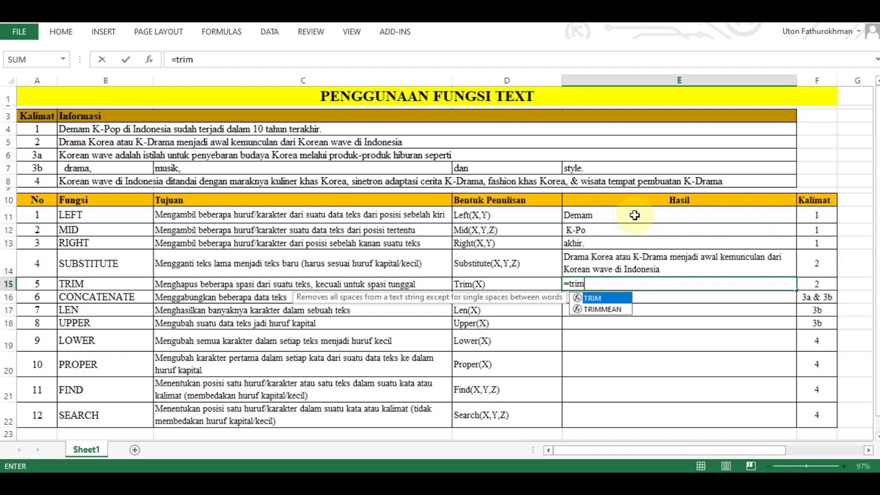
text(()
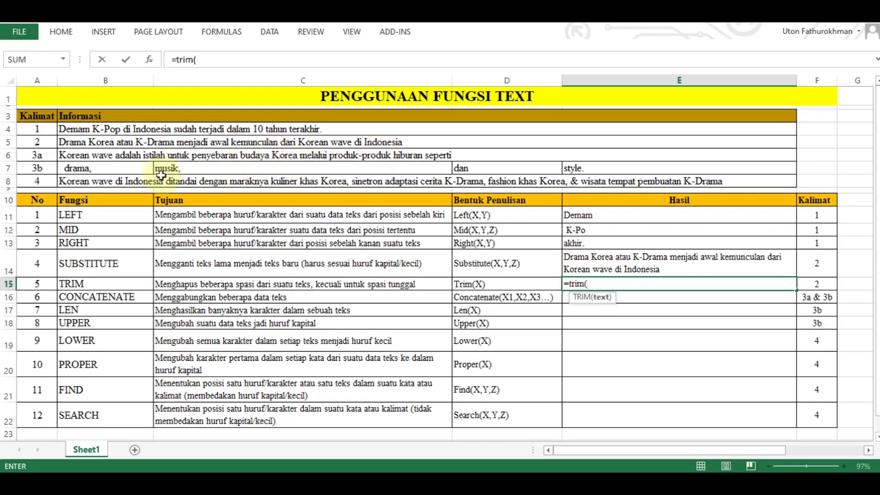
click(116, 169)
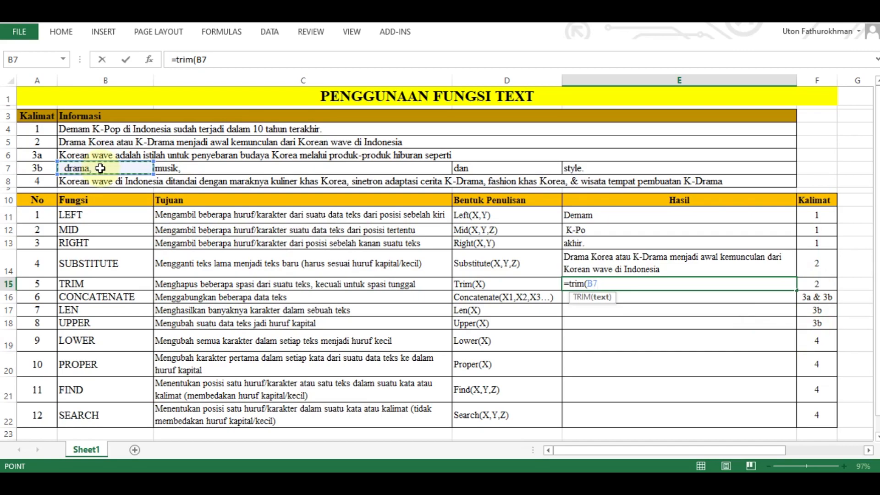
text())
key(Return)
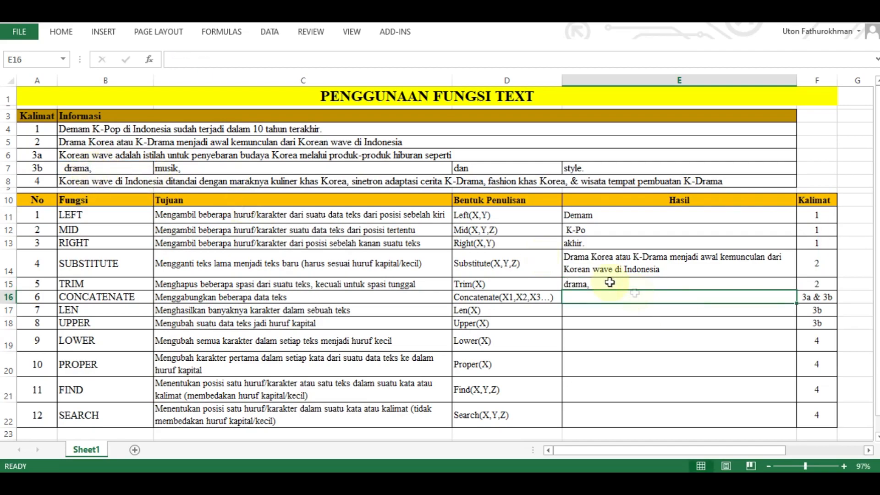
- Compare the TRIM result in E15 with the leading spaces in the source text of B7
click(600, 284)
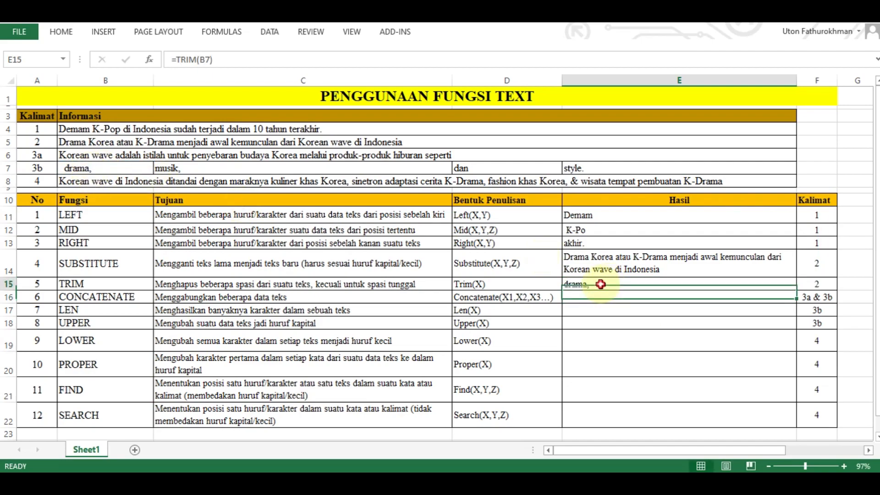
click(77, 167)
click(172, 56)
key(Right)
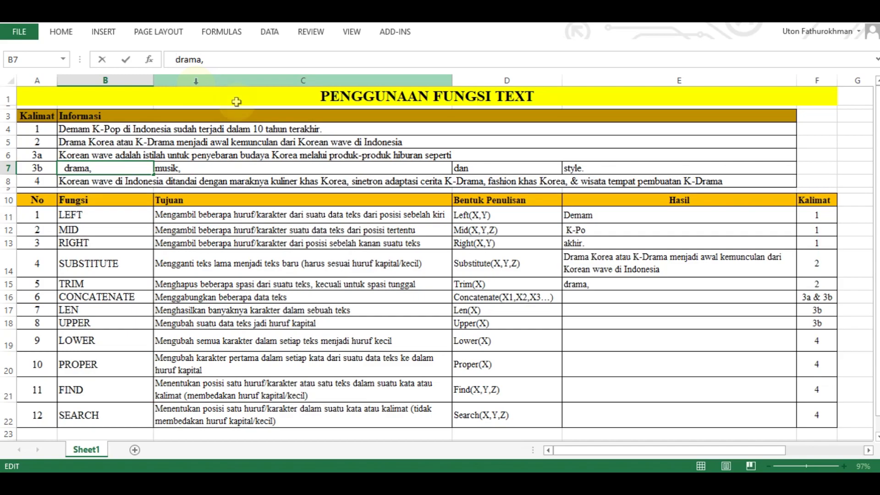
key(Escape)
key(Down)
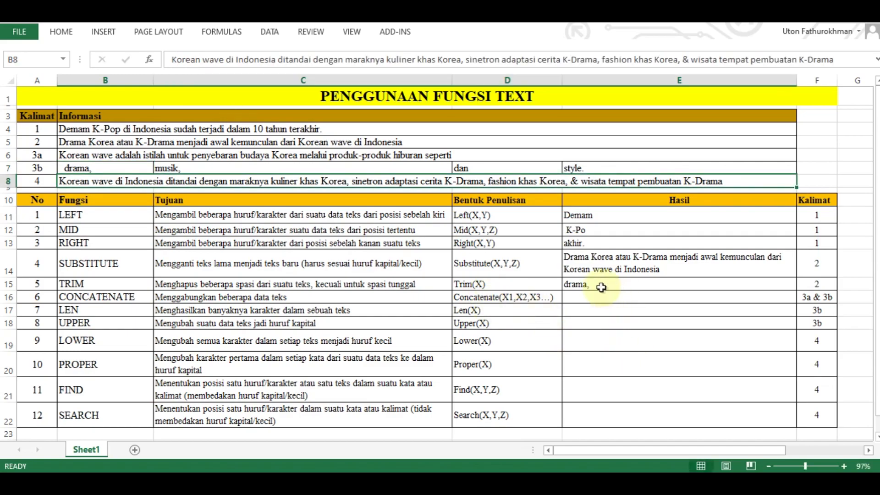
click(596, 284)
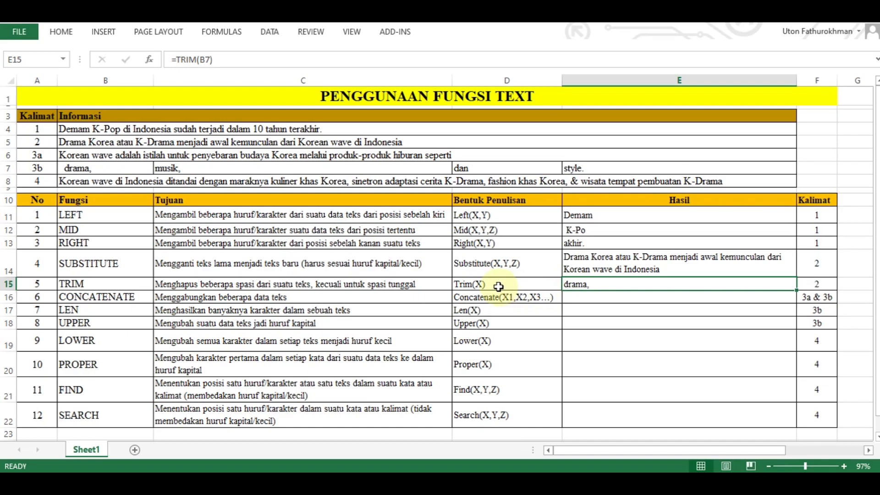
- Set the Kalimat reference of the TRIM row (F15) to 3b
click(831, 284)
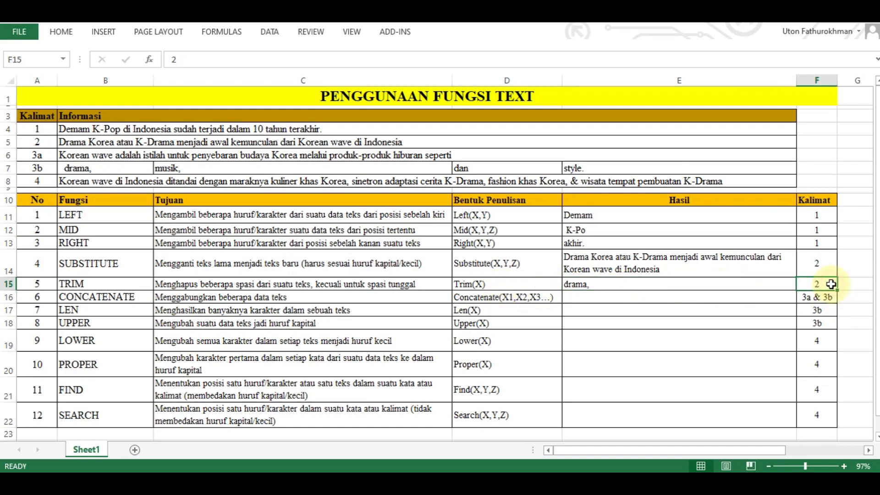
text(3b)
key(Return)
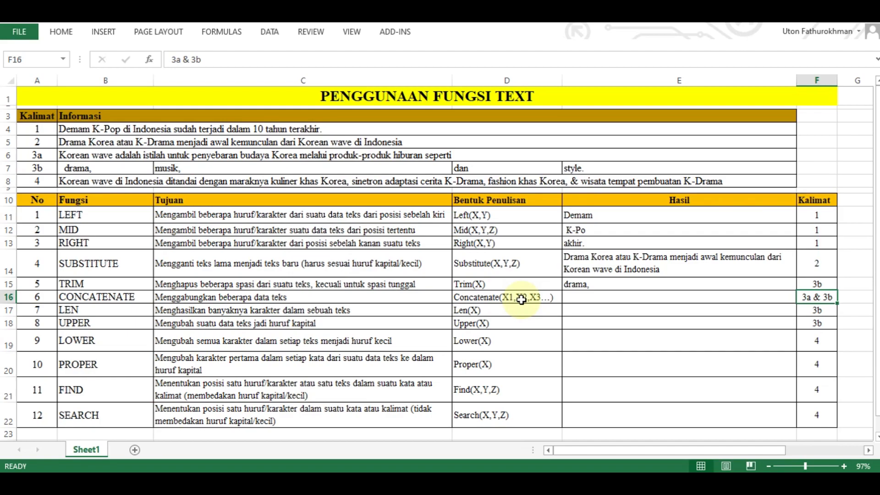
- Enter =CONCATENATE(B7,C7,D7,E7,) in the Hasil cell of the CONCATENATE row (E16) to join the sentence 3b parts
click(598, 296)
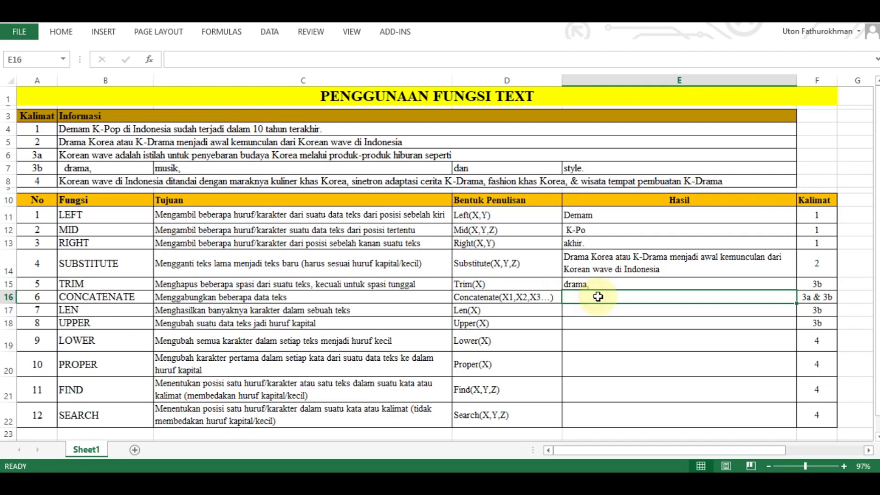
text(=)
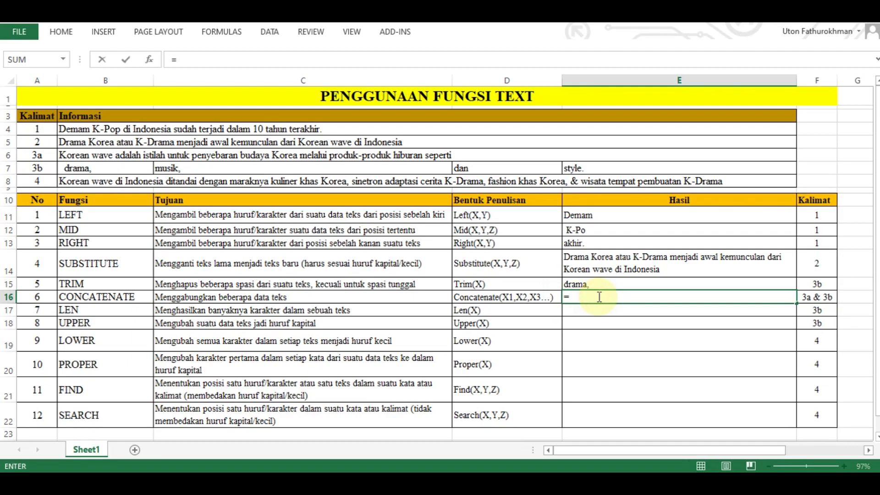
text(concate)
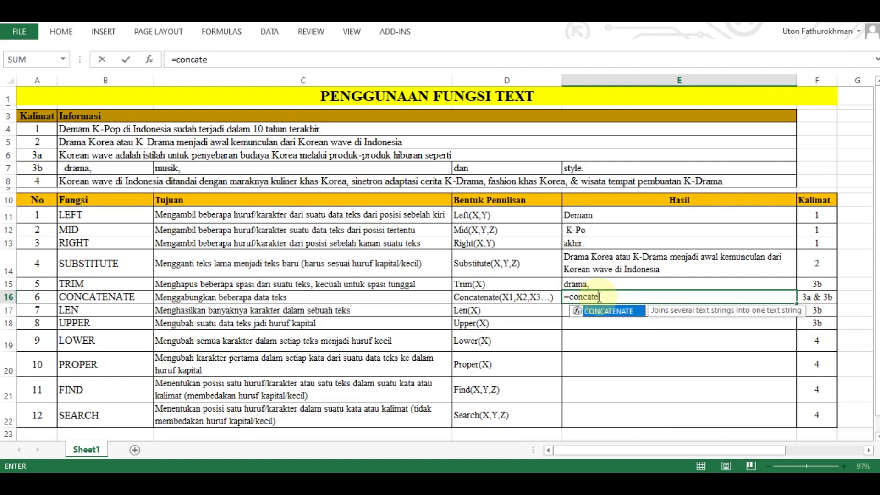
text(nate()
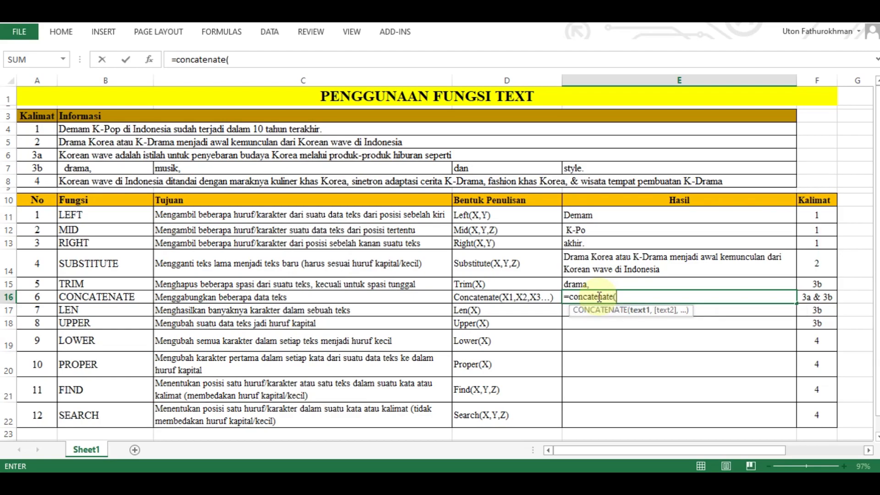
click(117, 169)
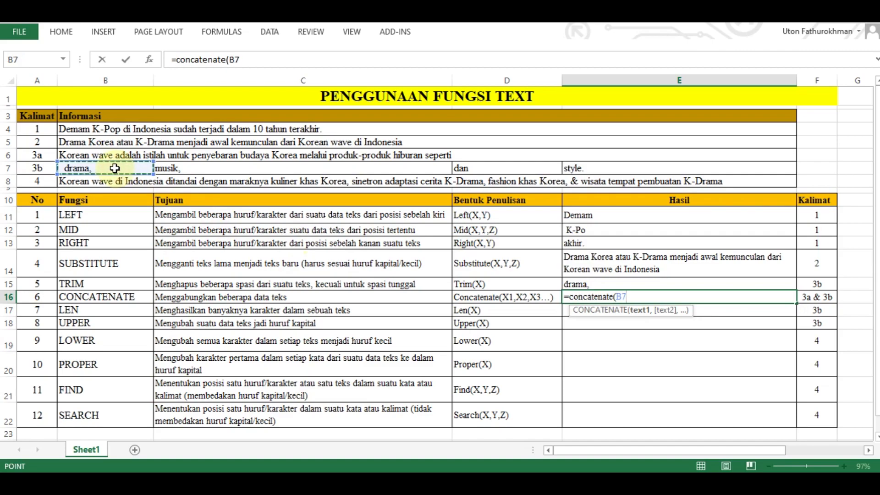
text(,)
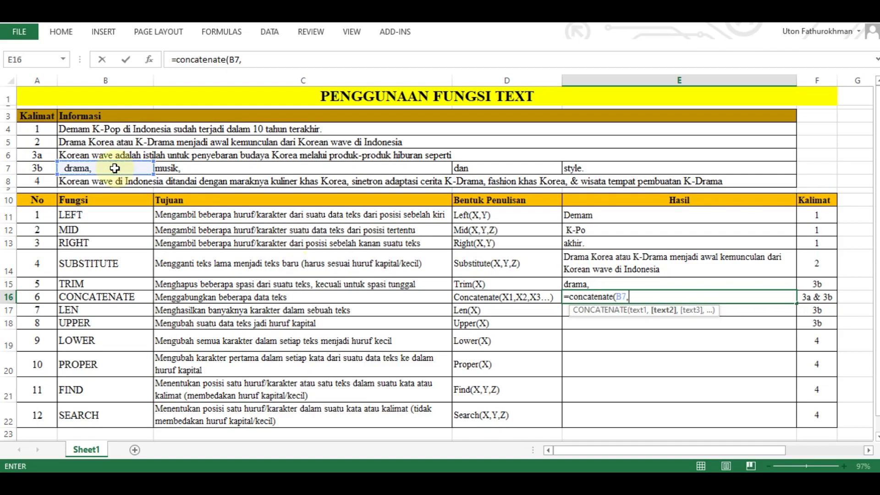
click(205, 169)
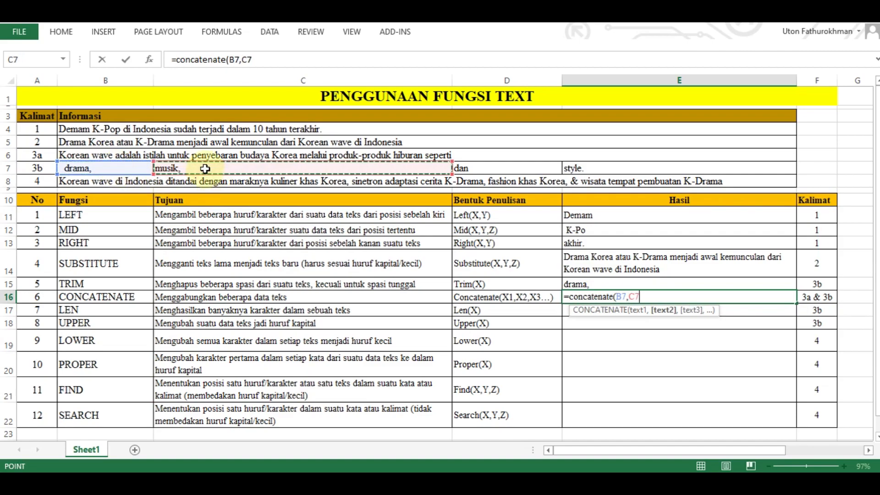
text(,)
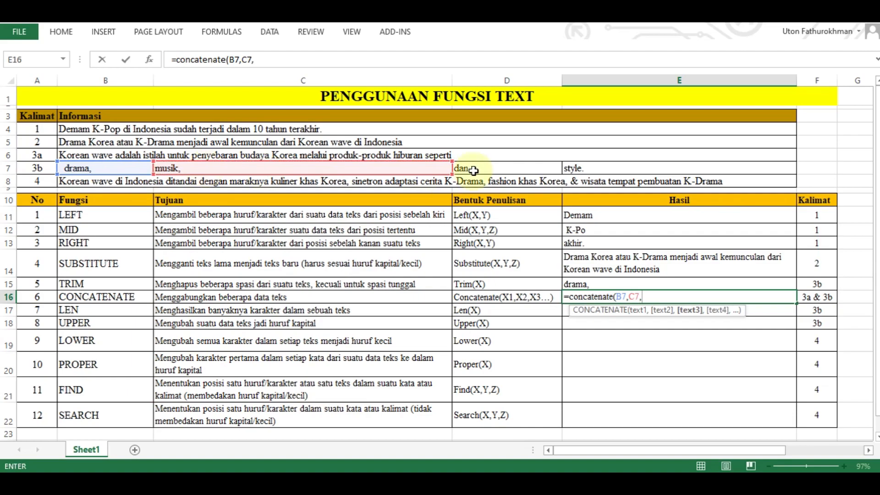
click(473, 170)
text(,)
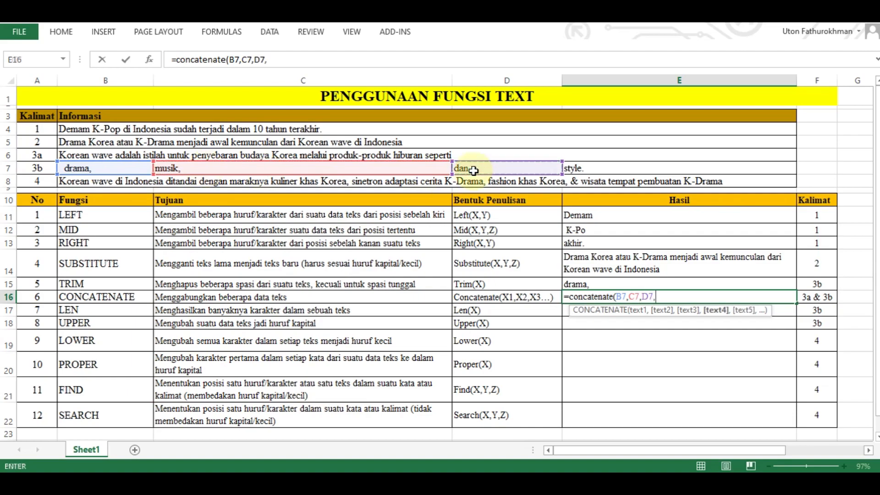
click(602, 167)
text(,)
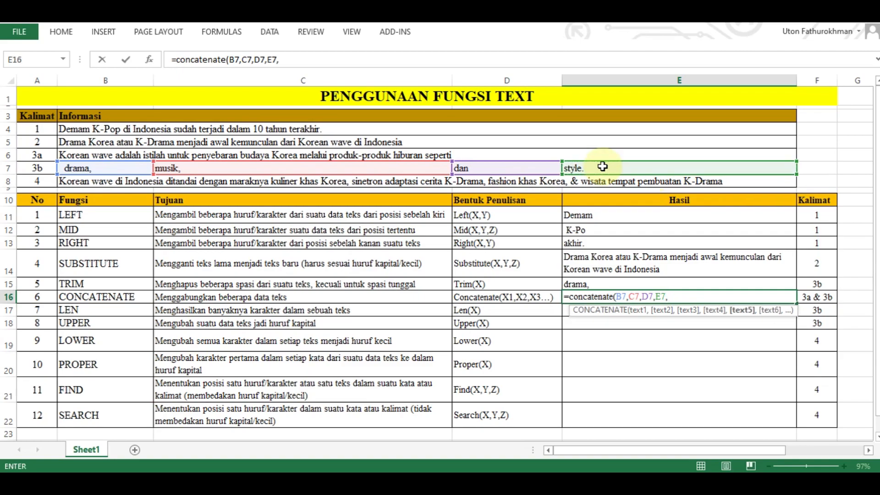
text())
key(Return)
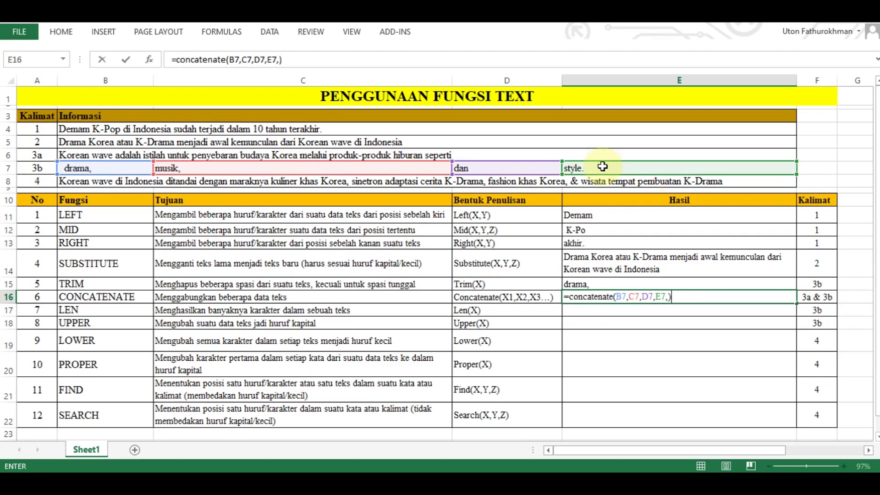
click(596, 297)
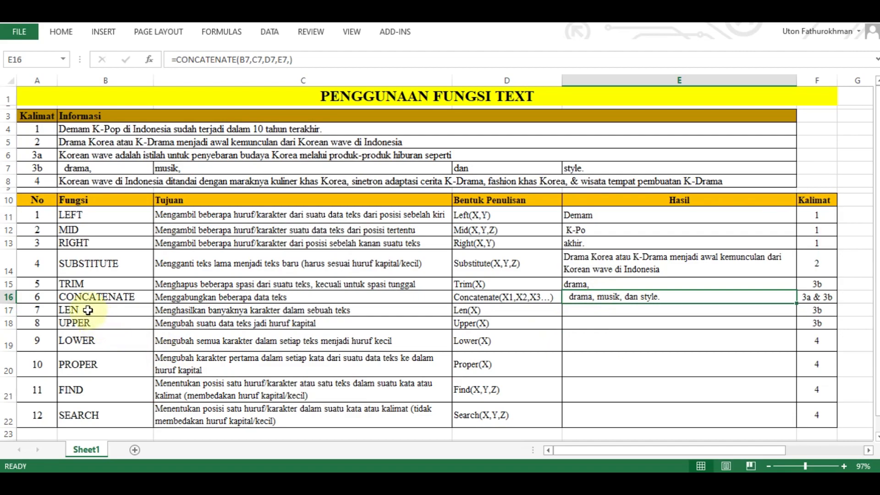
- Review the LEN row's purpose and syntax, and enter =LEN(B7) in its Hasil cell (E17) to count the characters in B7
click(89, 311)
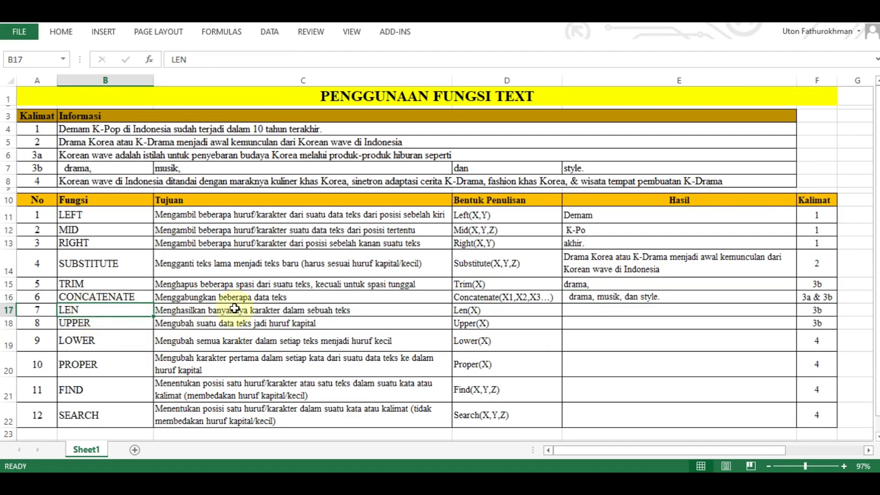
click(303, 311)
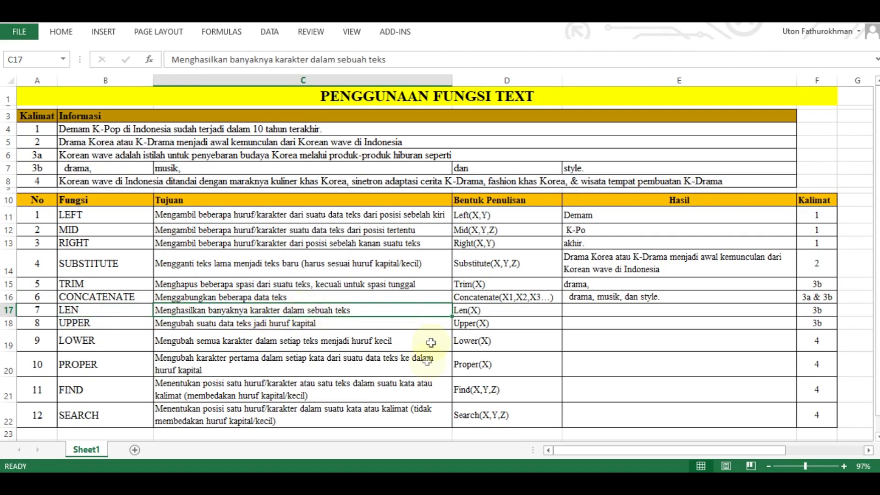
click(517, 311)
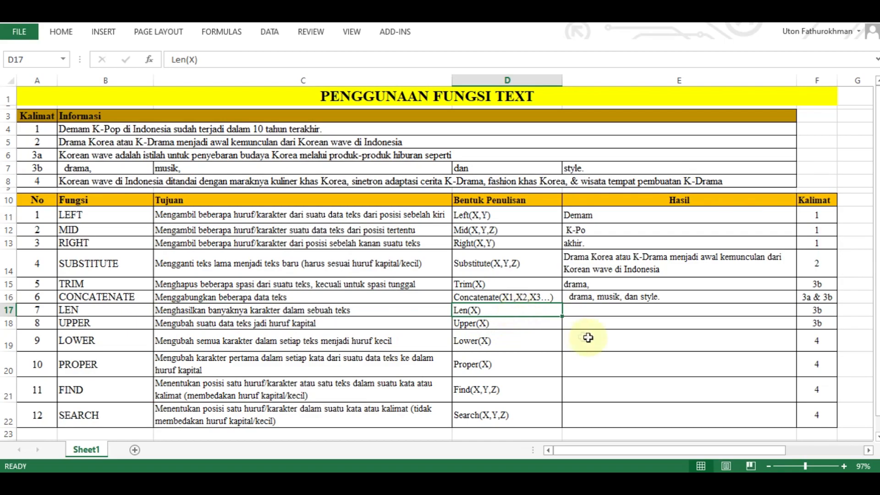
click(604, 309)
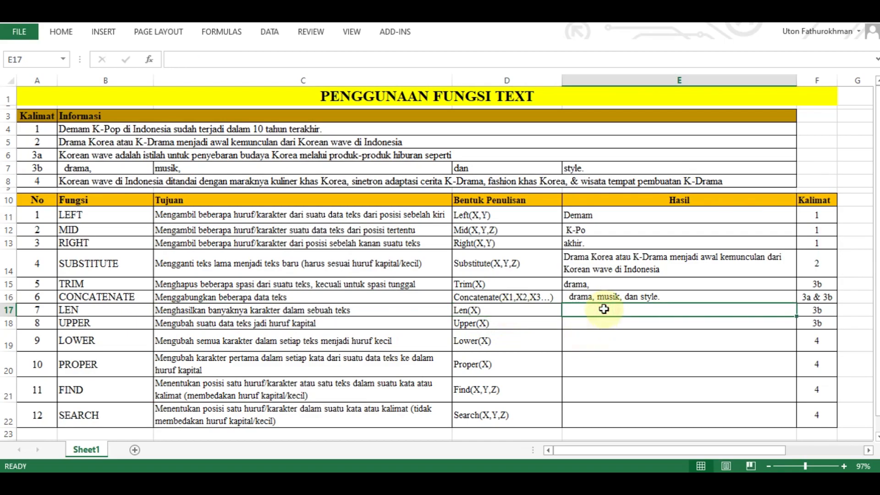
text(=len()
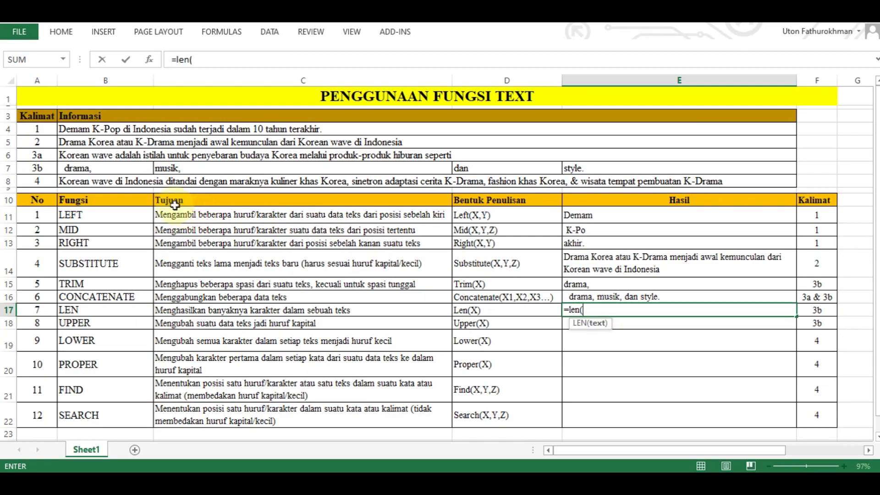
click(132, 167)
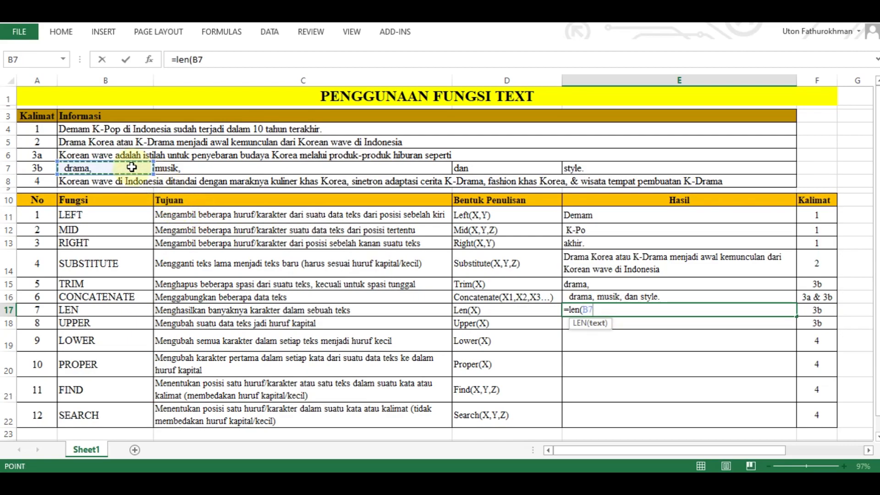
key(Return)
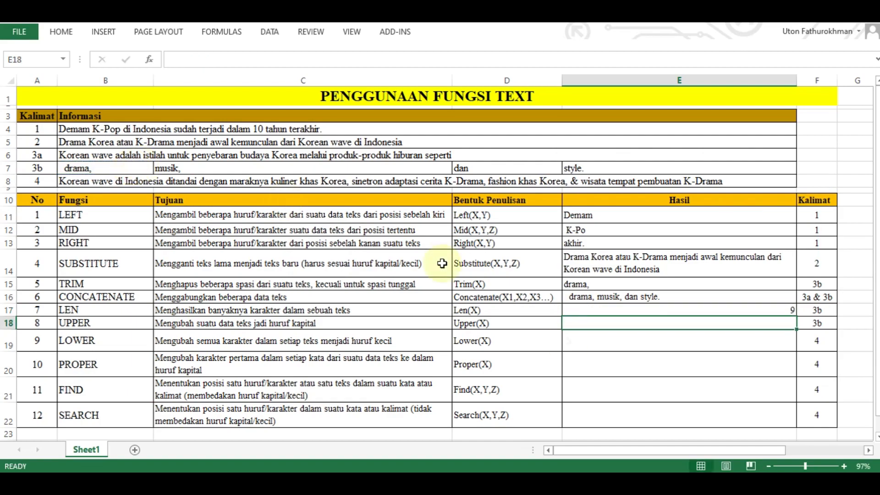
- Check the LEN result in E17 by counting the characters of the source text in B7, including its spaces
click(737, 310)
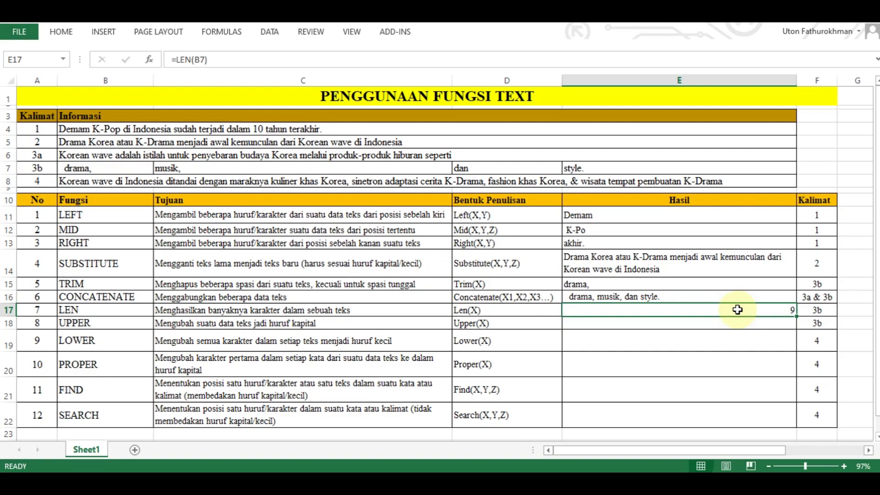
click(91, 170)
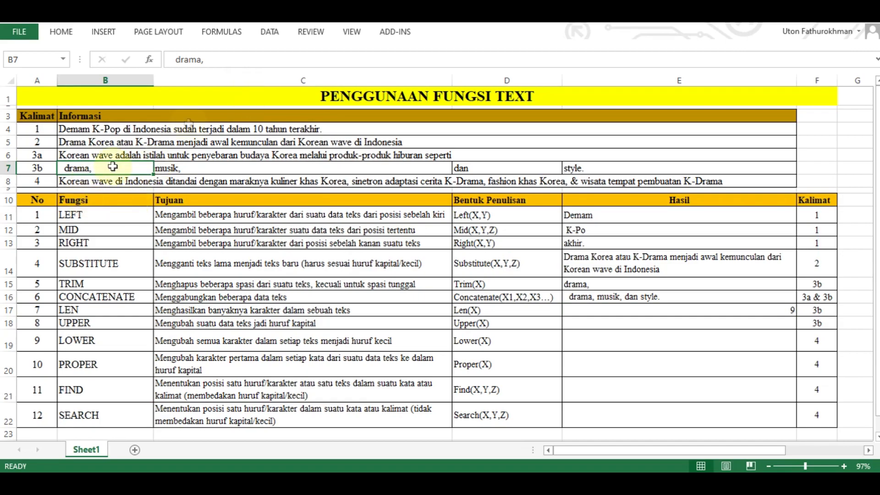
click(216, 59)
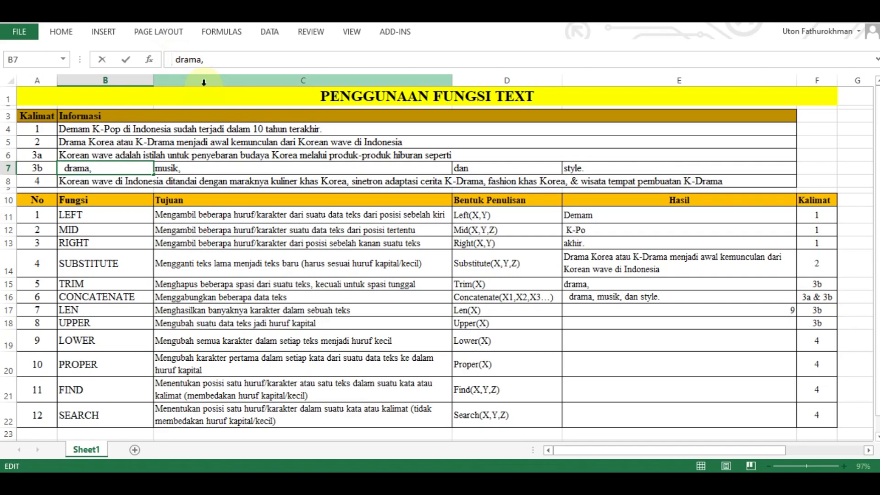
key(shift+Right)
key(shift+Right)
key(shift+Right)
key(shift+Right)
key(shift+Right)
key(shift+Right)
key(shift+Right)
key(shift+Right)
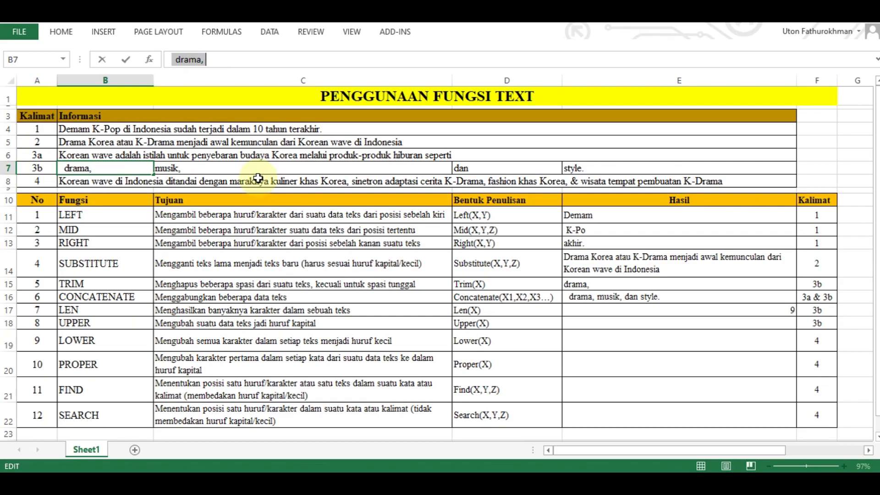
key(Escape)
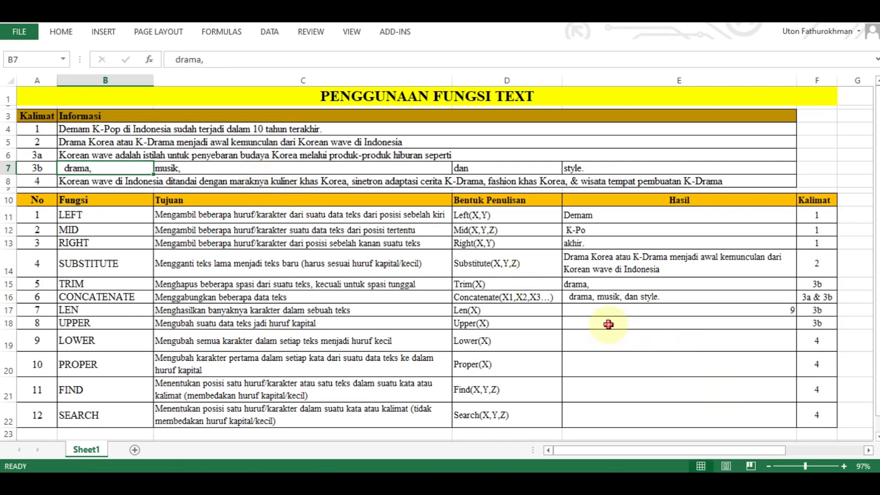
- Review the UPPER row's purpose and enter =UPPER(C7) in its Hasil cell (E18) to capitalize the text in C7
click(609, 324)
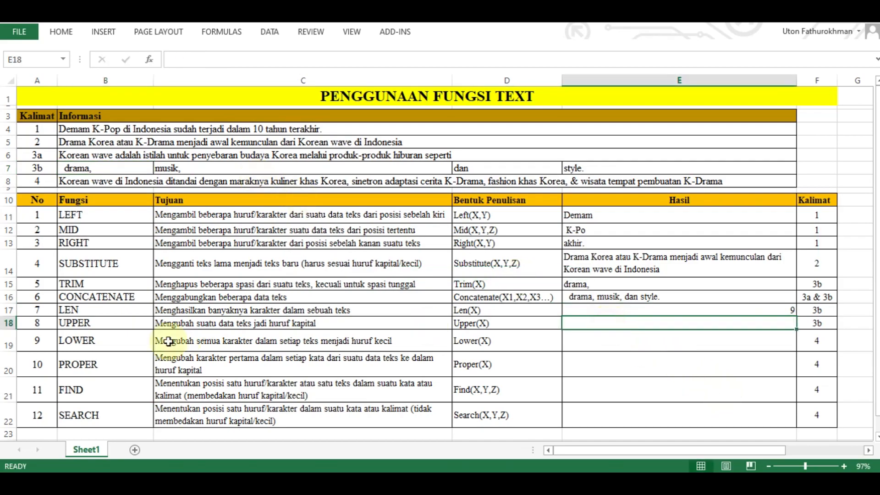
click(105, 323)
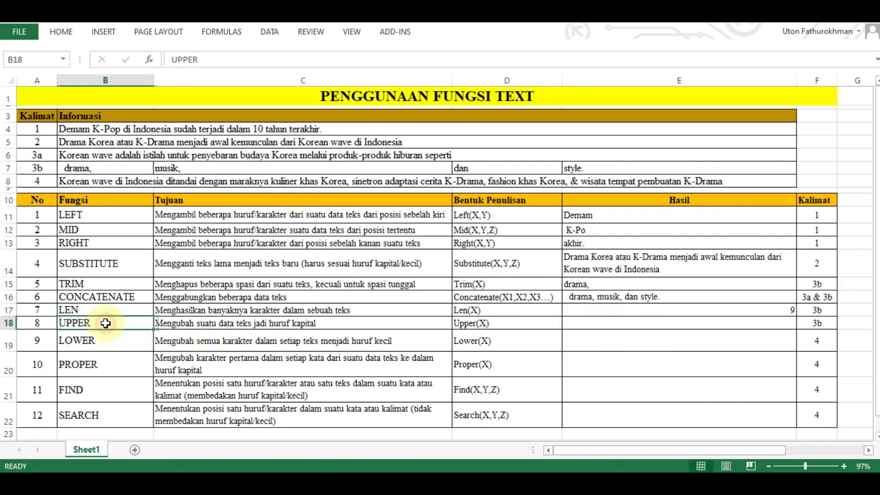
click(197, 325)
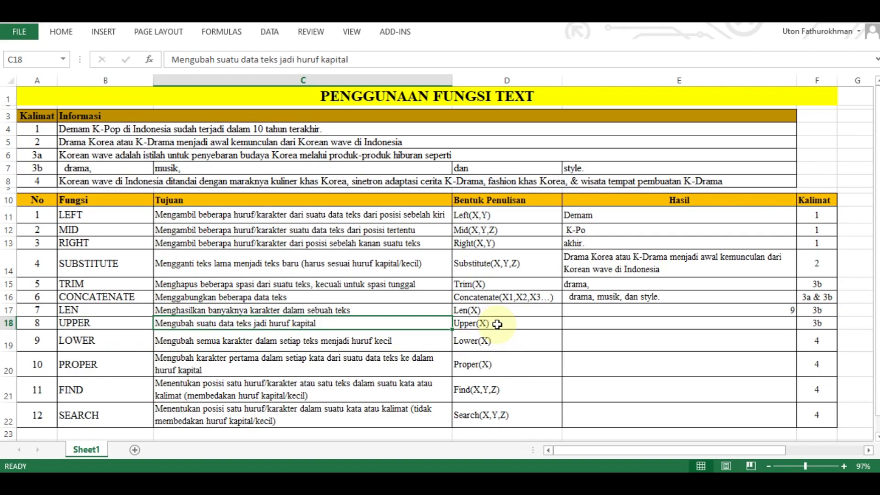
click(598, 320)
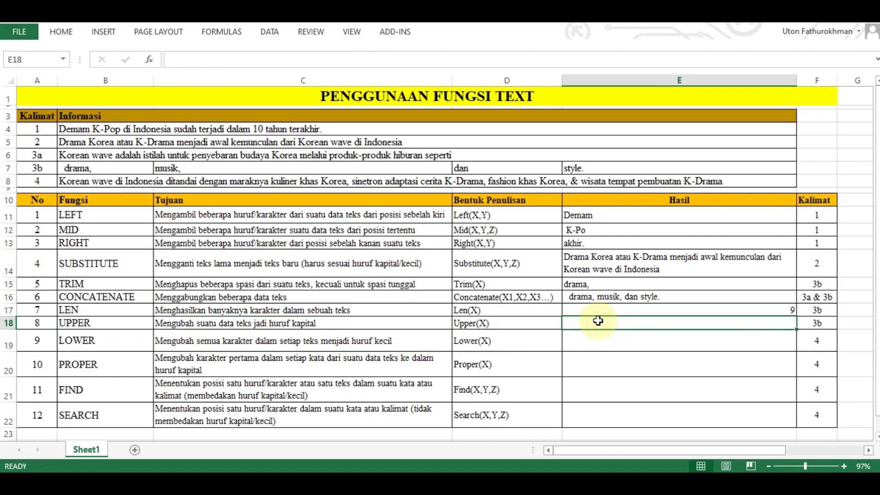
text(=)
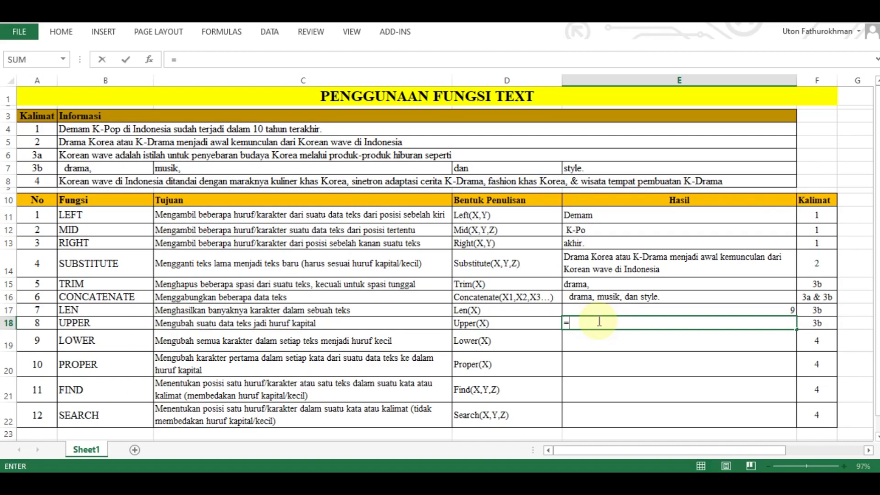
text(u)
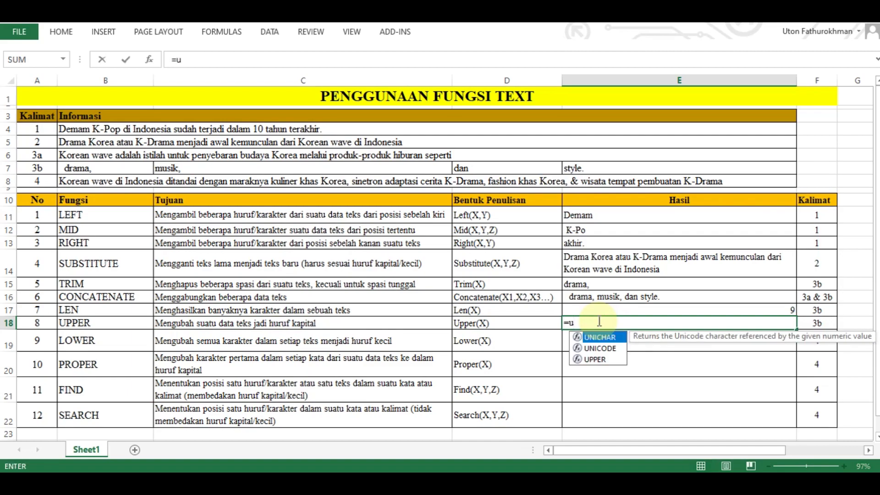
text(pper)
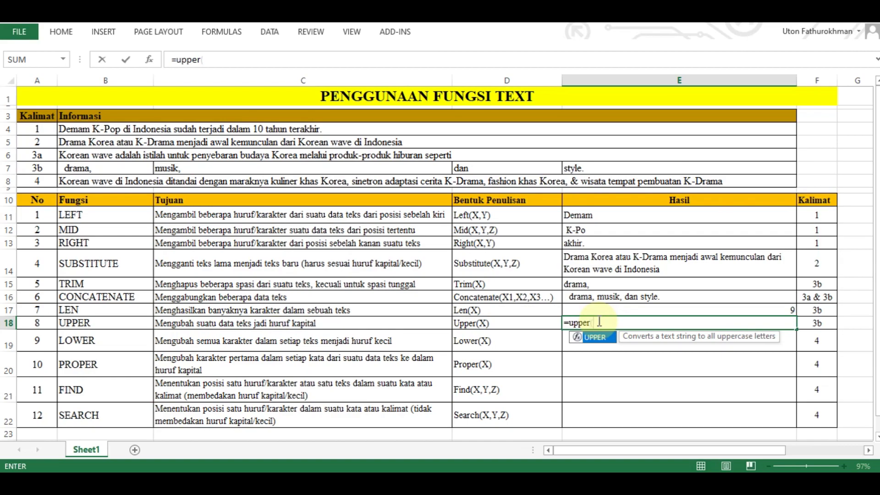
text(()
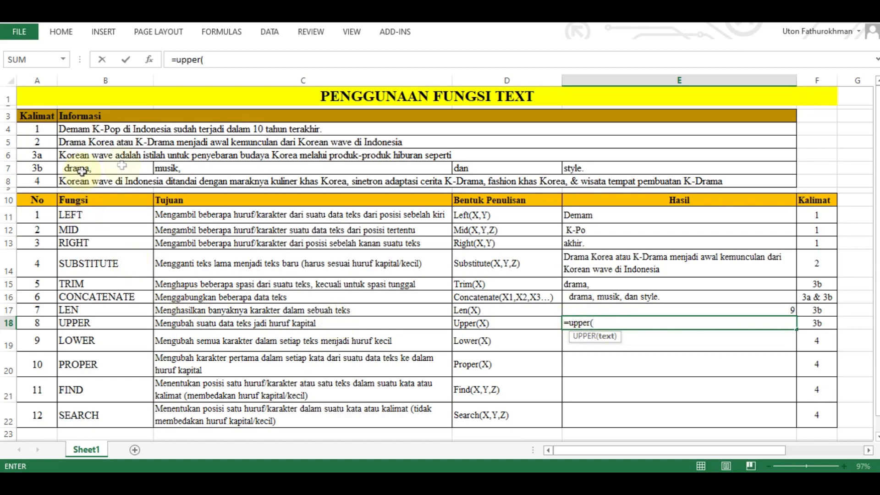
click(175, 168)
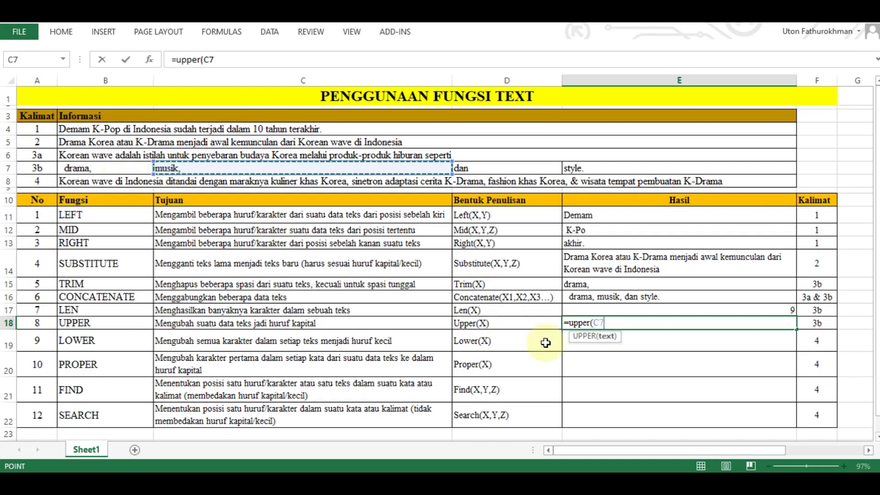
text())
key(Return)
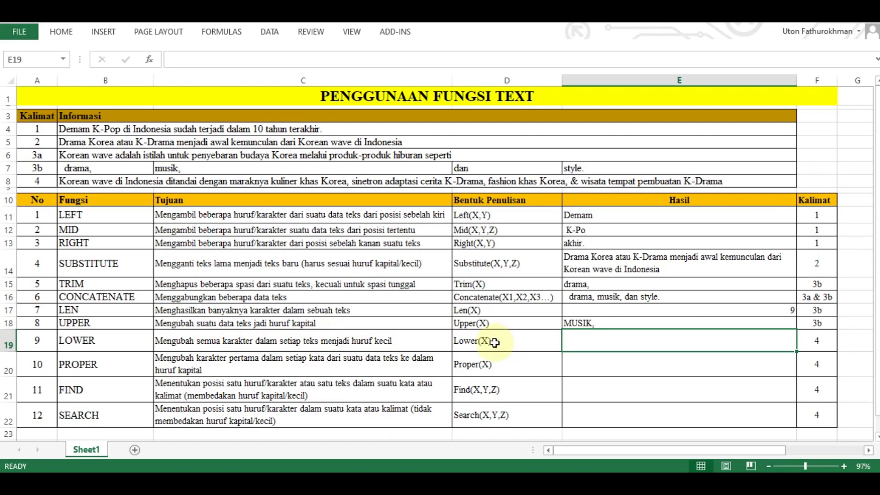
- Enter =LOWER(B8) in the Hasil cell of the LOWER row (E19) to convert sentence 4 to lowercase
text(=)
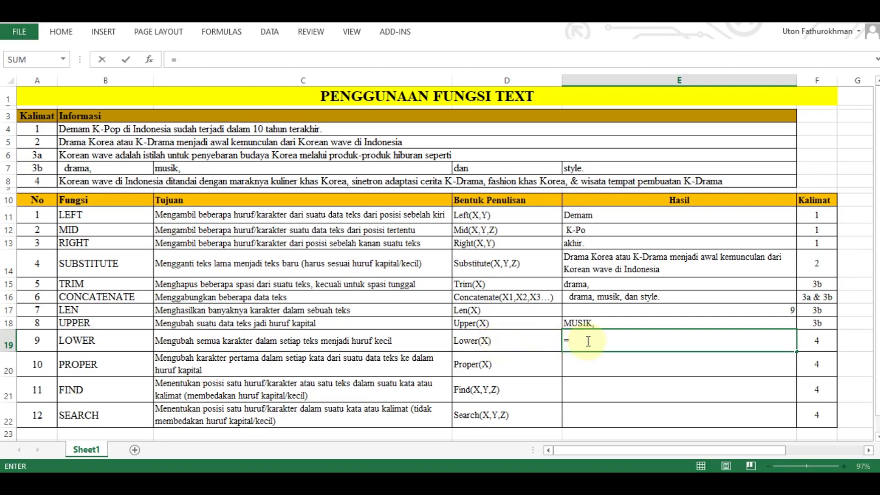
text(lower)
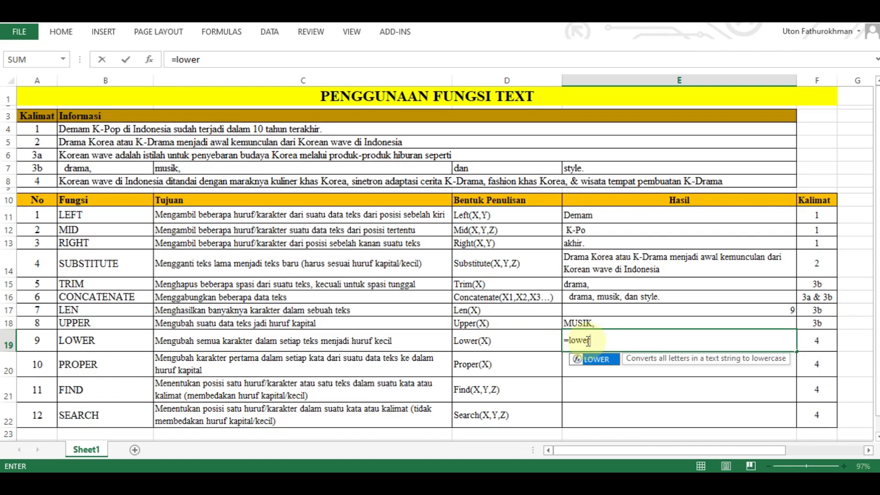
text(()
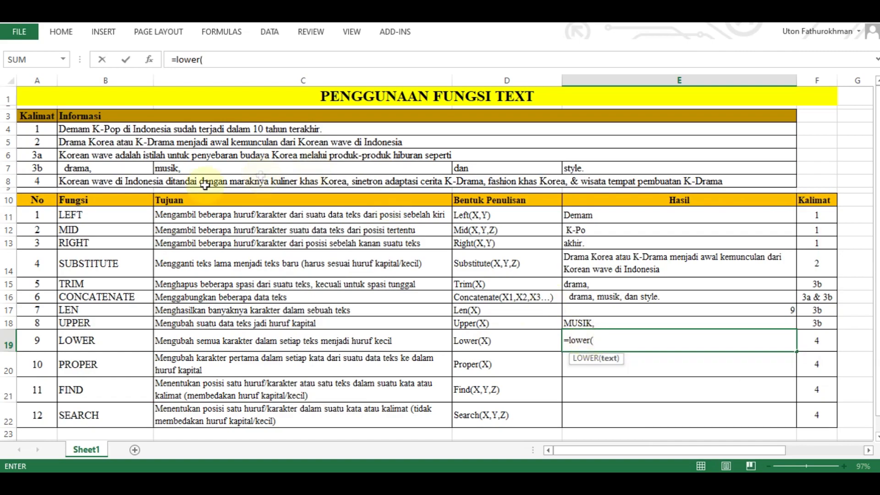
click(94, 181)
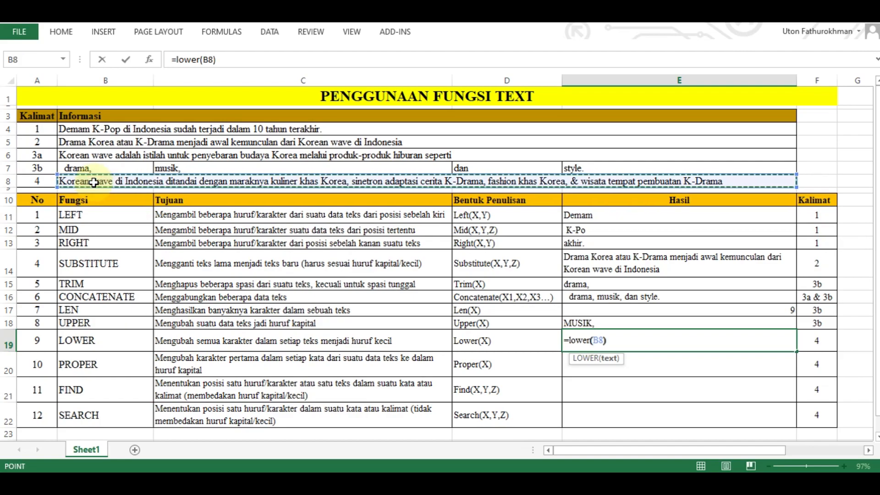
key(Return)
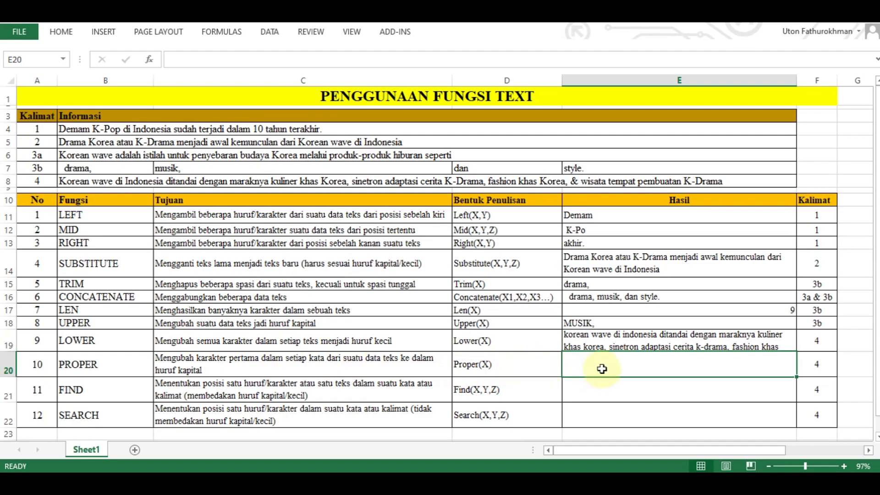
- Enter =PROPER(B8) in the Hasil cell of the PROPER row (E20) and make row 20 taller to fit the text
text(=)
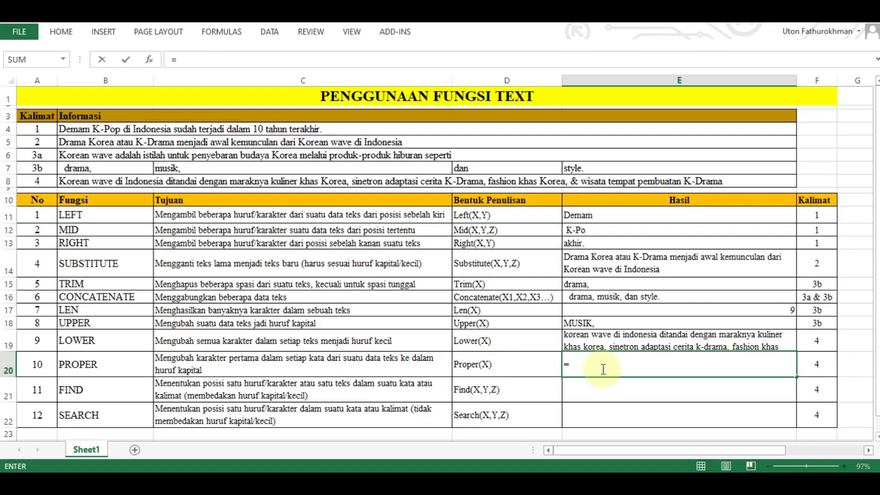
text(proper)
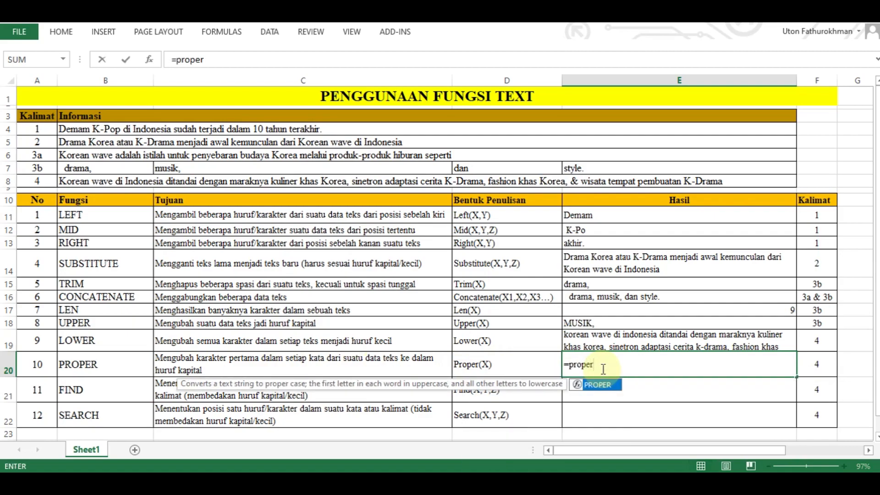
text(()
click(212, 183)
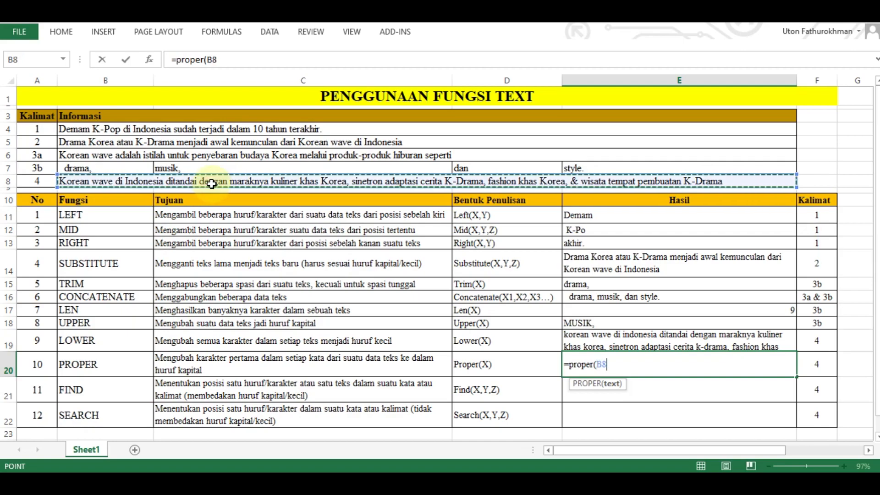
key(Return)
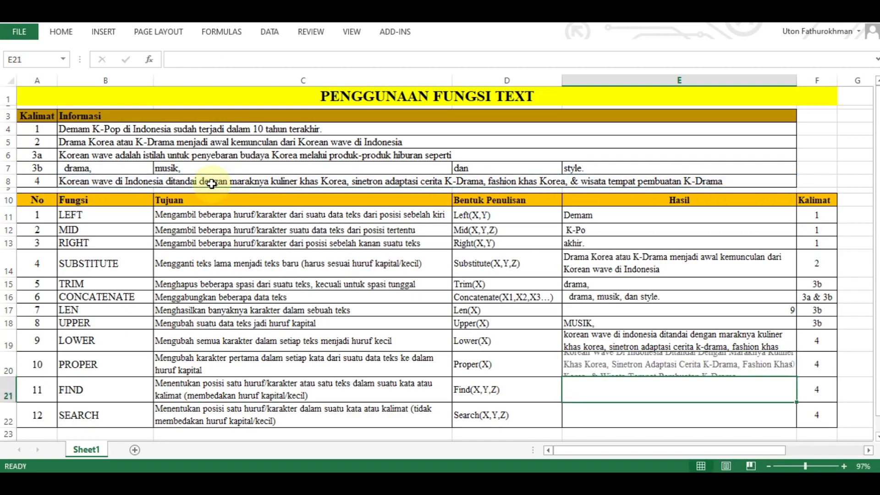
drag(13, 376, 12, 386)
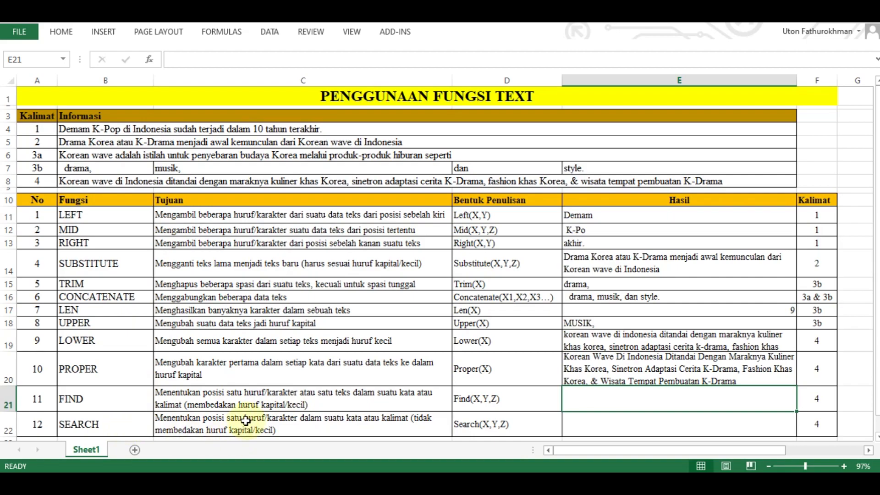
- Enter =FIND("I",B8) in the Hasil cell of the FIND row (E21) to locate the capital I in sentence 4
click(302, 427)
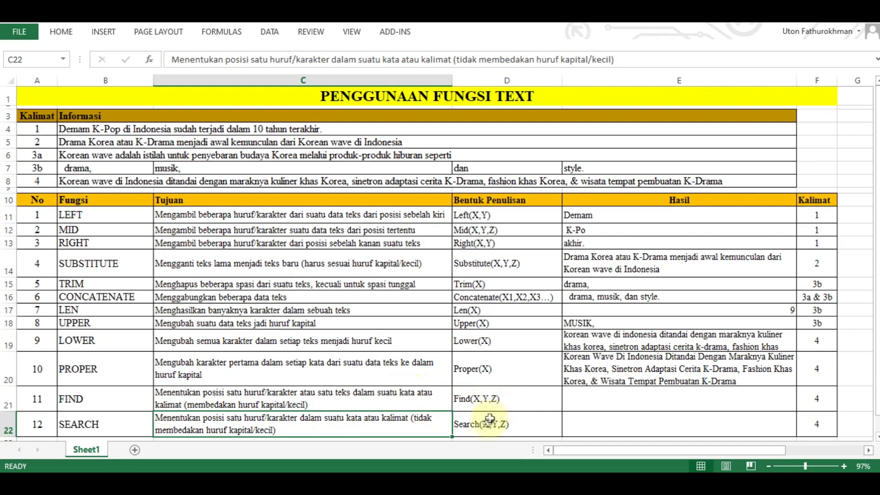
click(642, 398)
text(=)
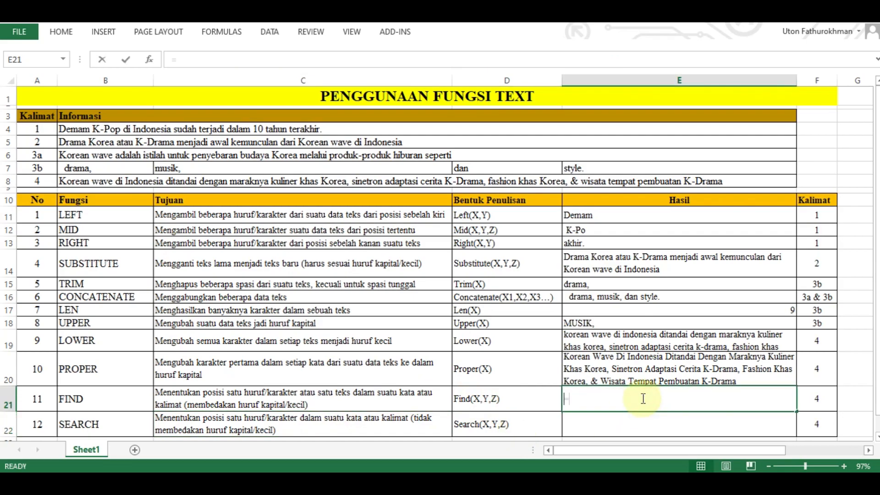
text(find()
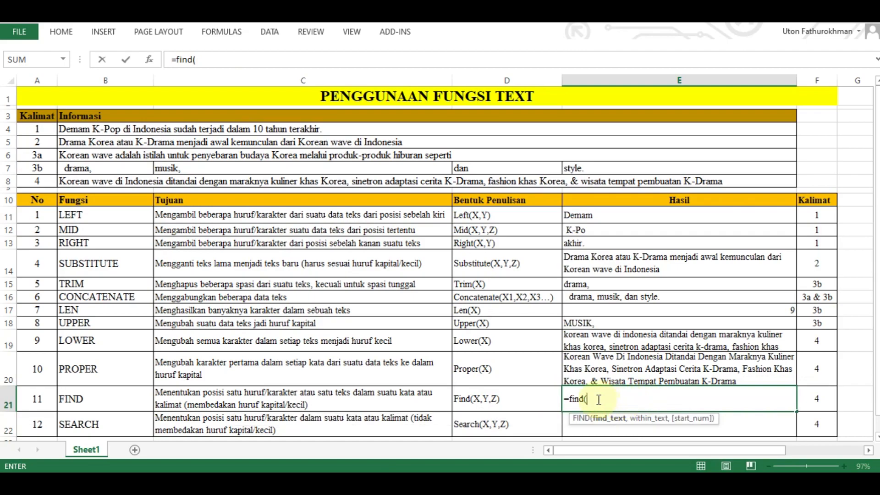
text("i)
key(BackSpace)
text(I",)
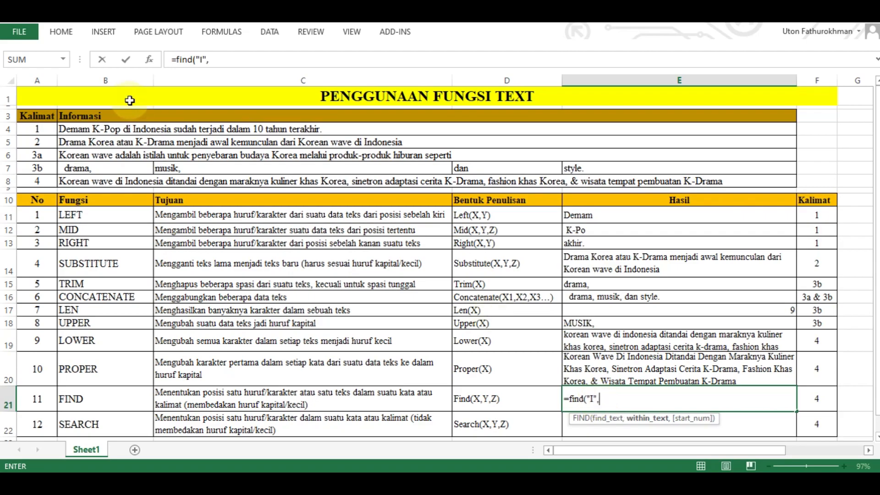
click(112, 183)
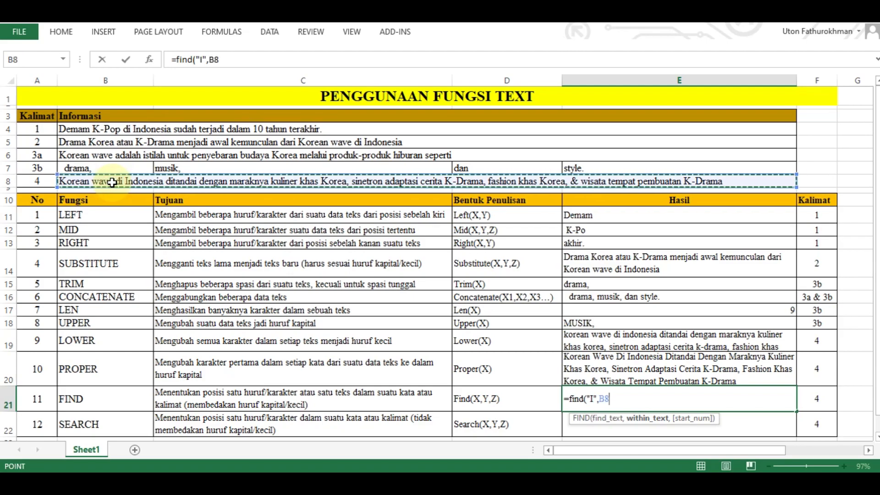
text())
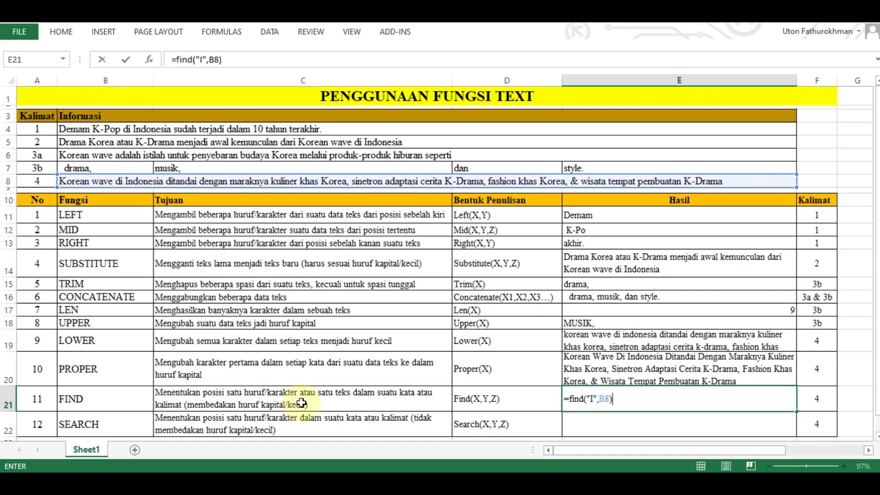
click(595, 400)
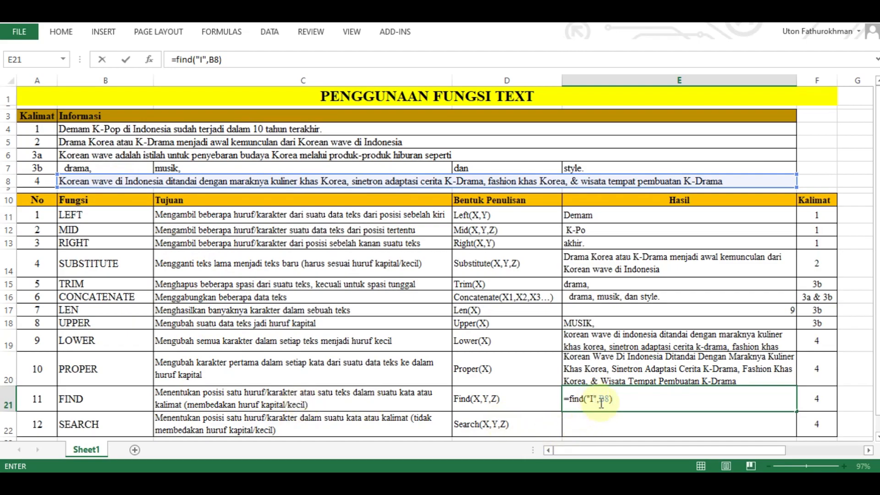
click(642, 421)
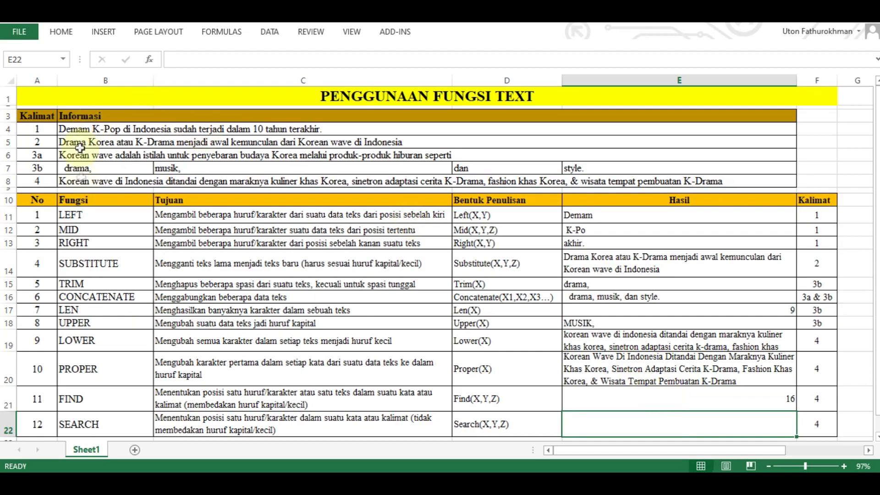
- Check the FIND result by counting the characters of sentence 4 in B8 up to the capital I, leaving the text unedited
click(84, 182)
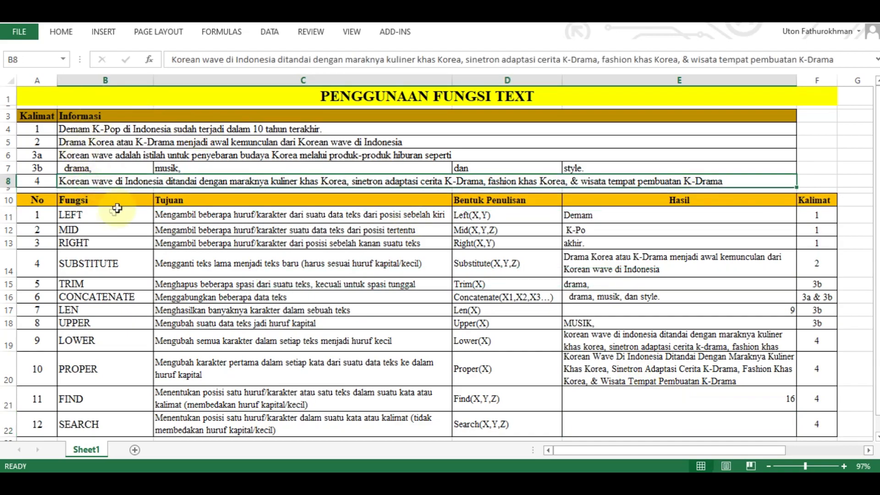
click(173, 59)
key(shift+Right)
key(shift+Right)
key(shift+Right)
key(shift+Right)
key(shift+Right)
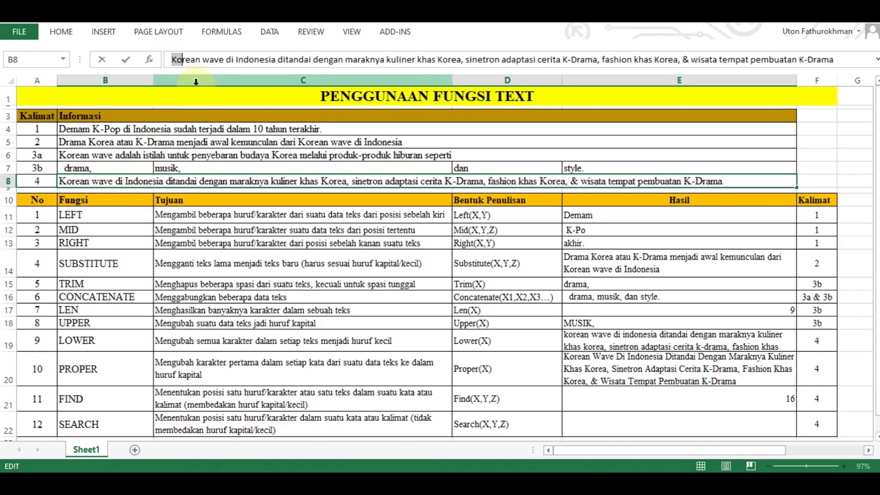
key(shift+Right)
key(shift+Right)
key(shift+Right)
key(shift+Right)
key(shift+Right)
key(shift+Right)
key(shift+Right)
key(shift+Right)
key(shift+Right)
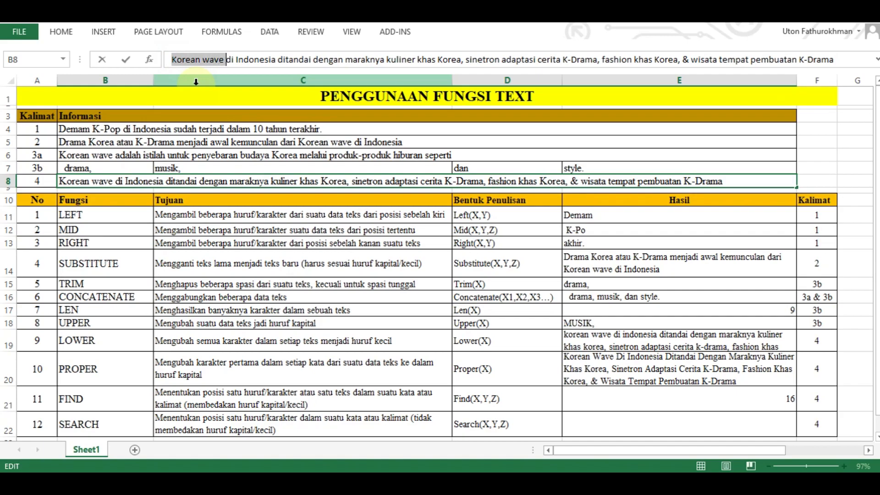
key(shift+Right)
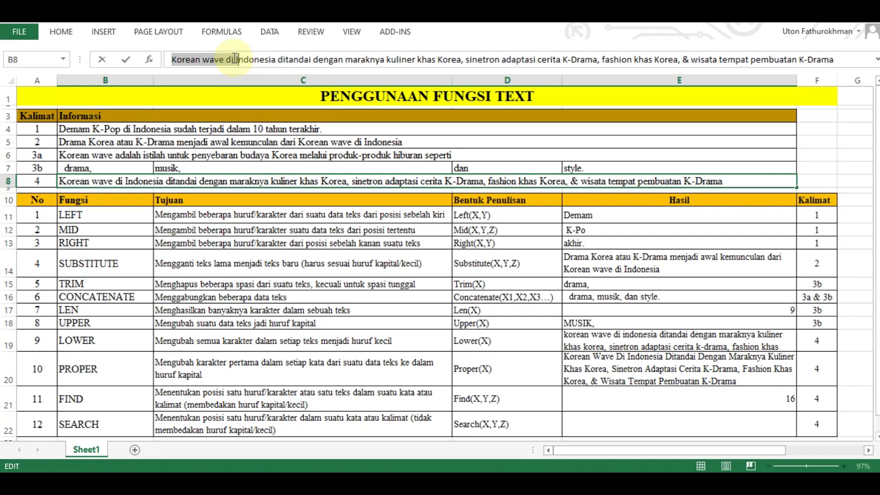
key(Escape)
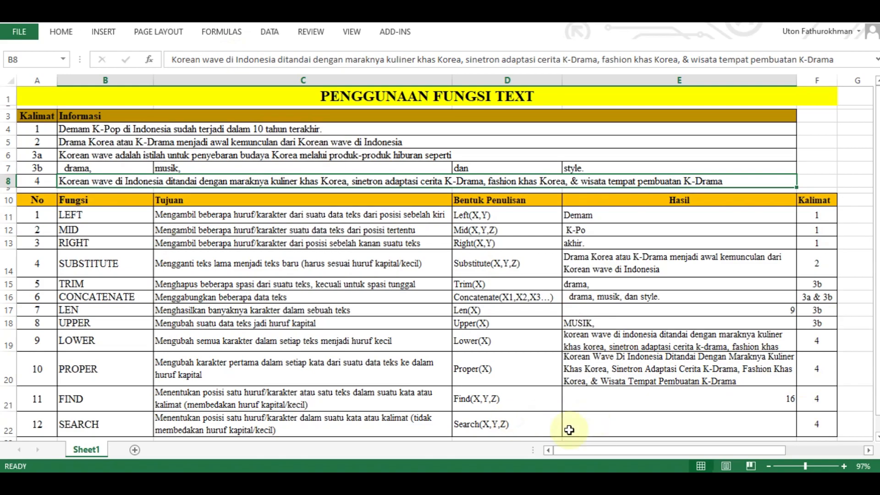
- Enter =SEARCH("I",B8) in the Hasil cell of the SEARCH row (E22) to locate the letter i regardless of case
click(600, 426)
text(=)
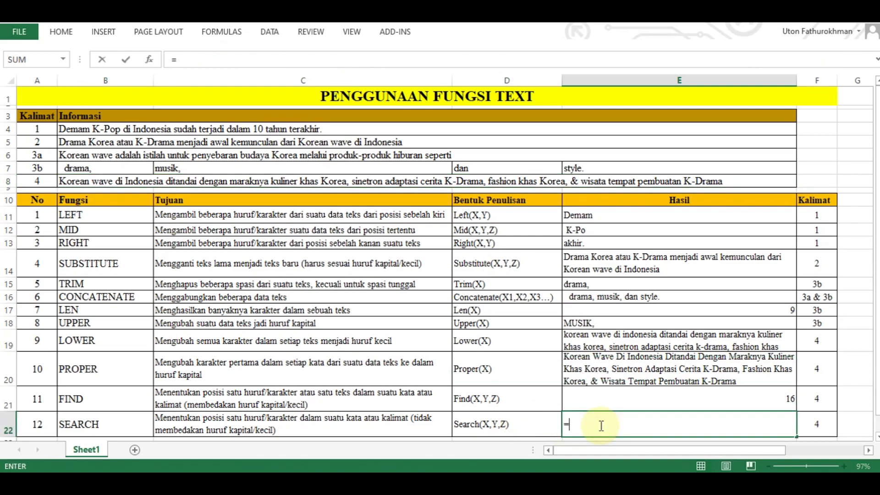
text(search)
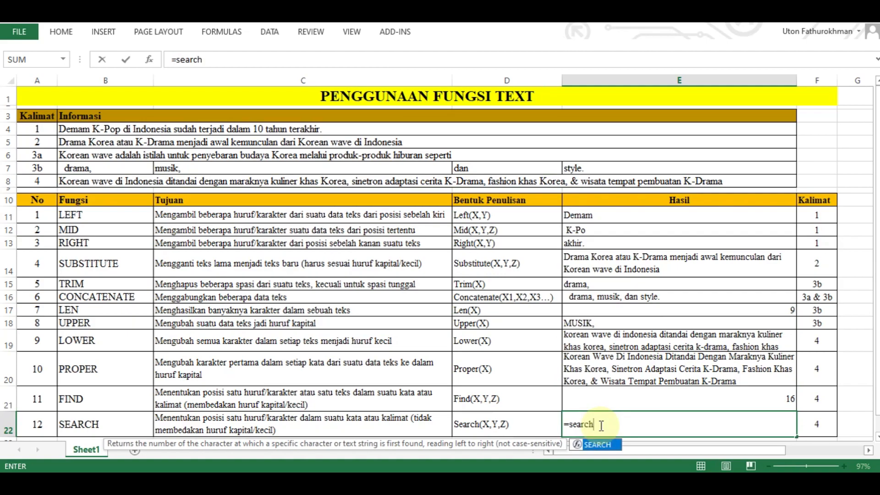
text(()
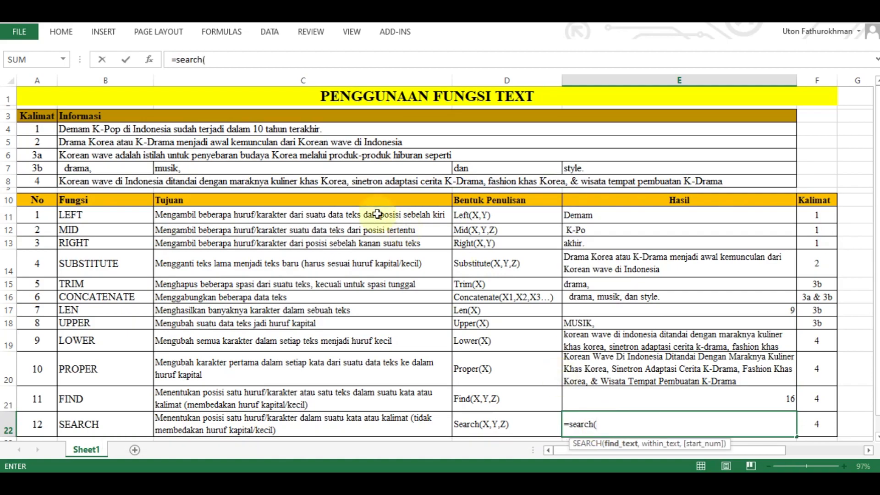
click(279, 180)
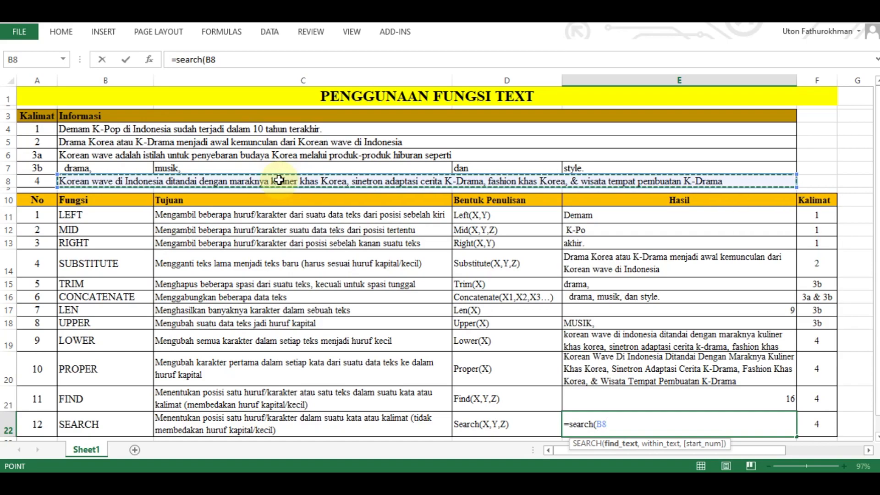
key(BackSpace)
key(BackSpace)
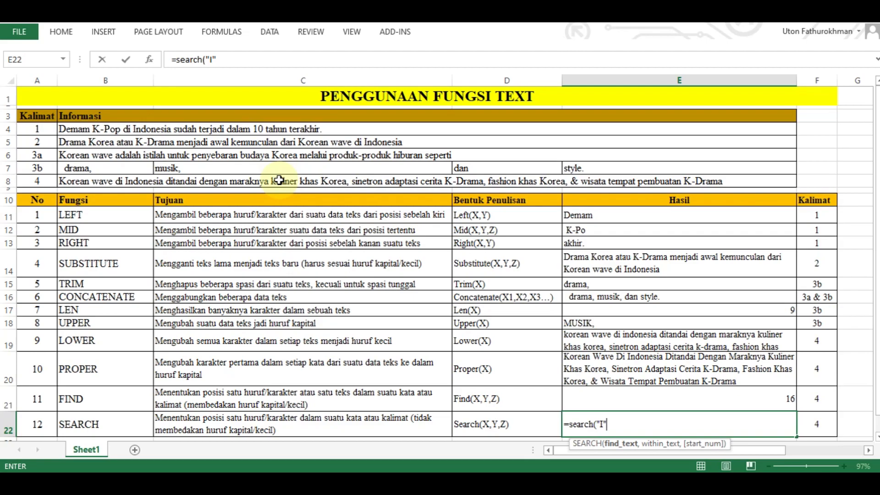
text(,)
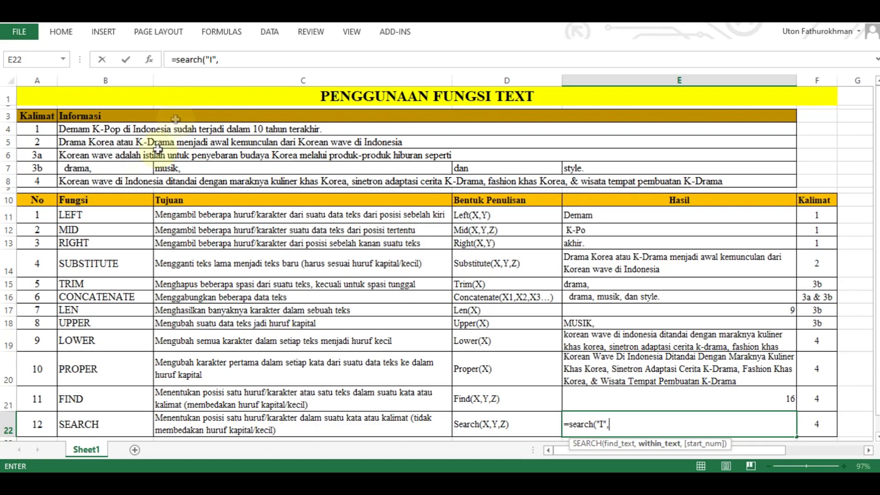
click(101, 182)
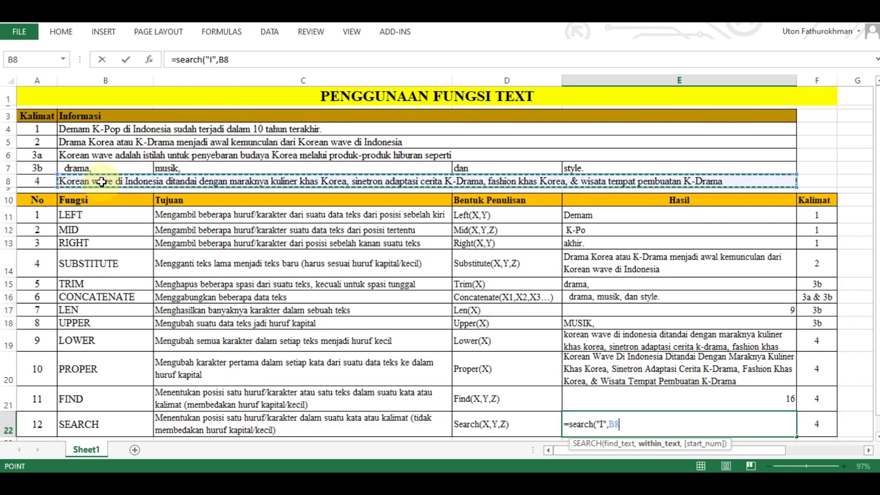
text())
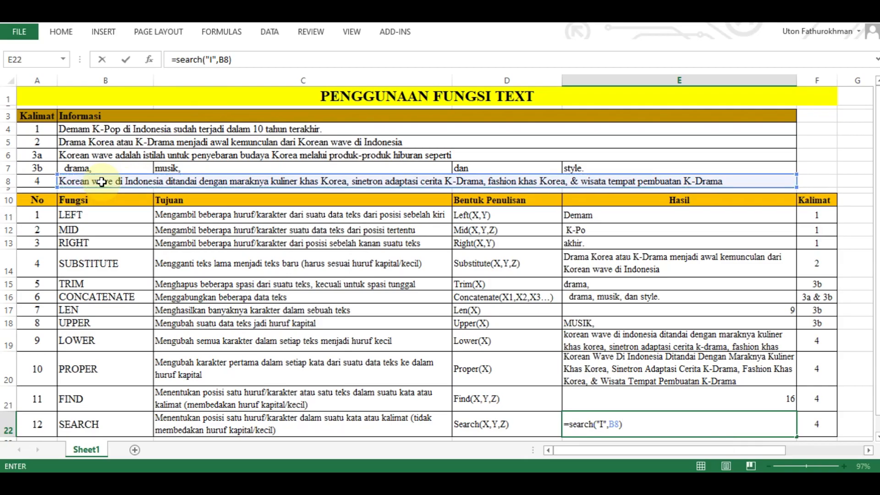
key(Return)
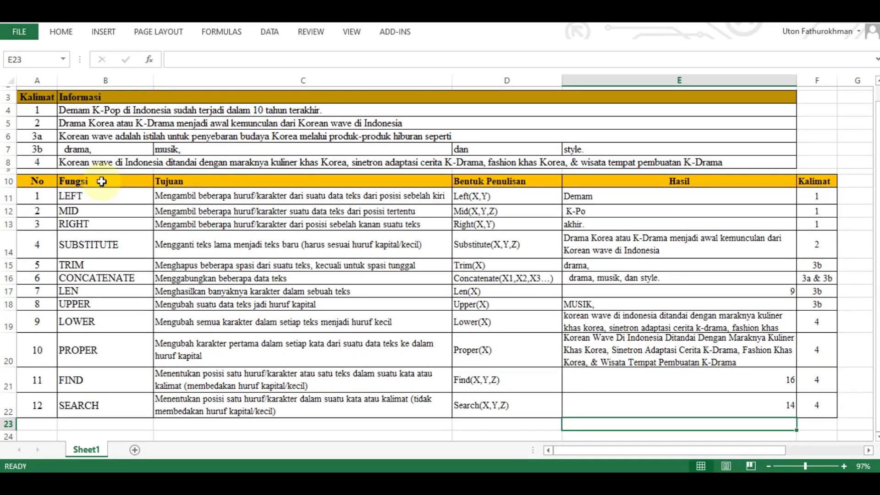
- Compare the syntax, formulas and results of the FIND and SEARCH rows
scroll(656, 403, up, 1)
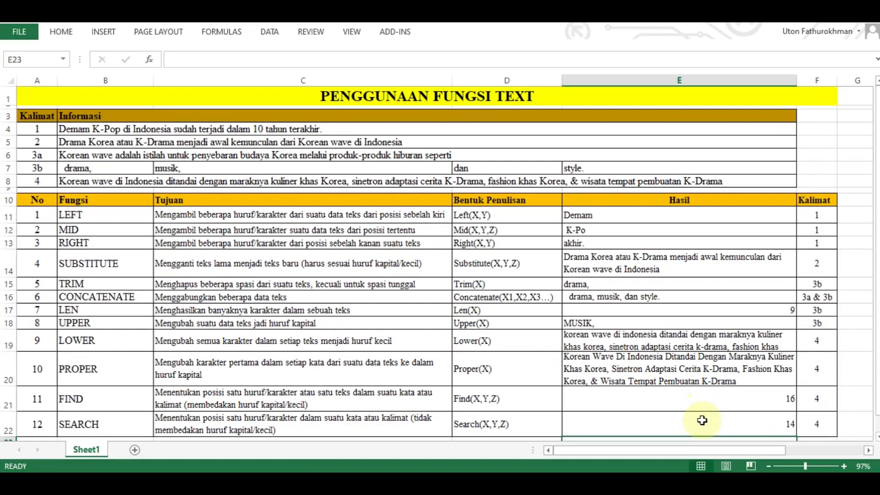
click(702, 420)
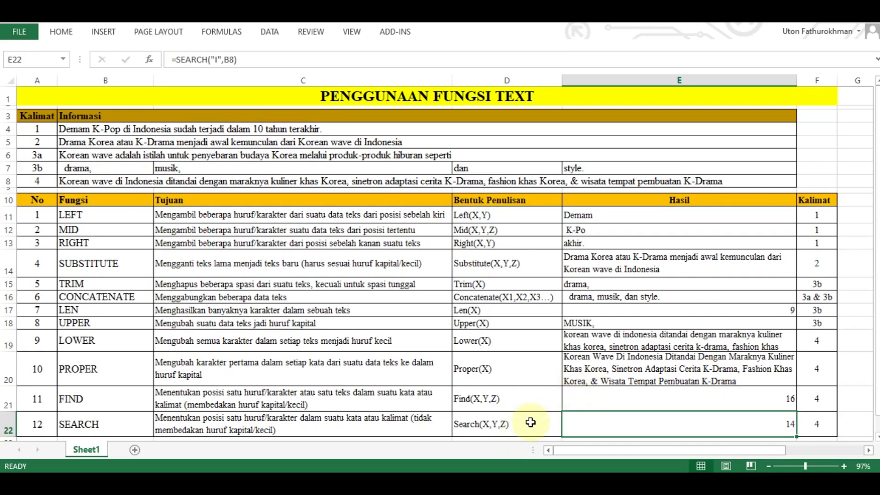
click(528, 401)
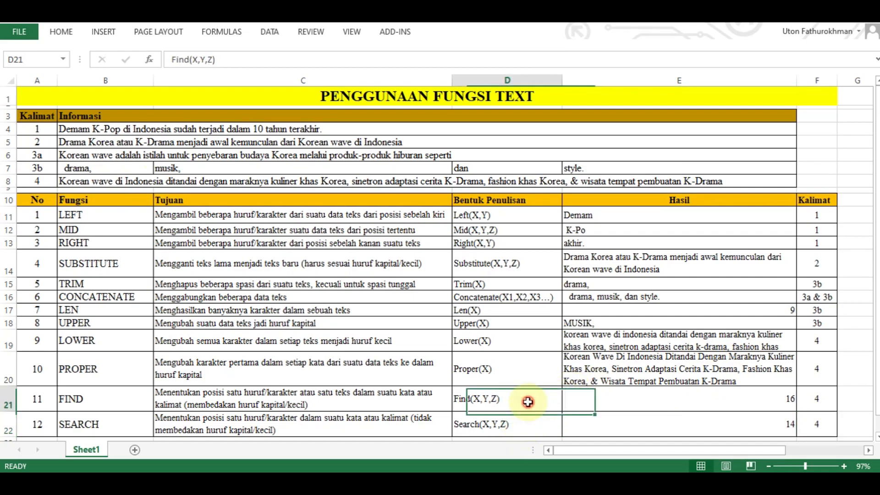
ctrl+click(528, 426)
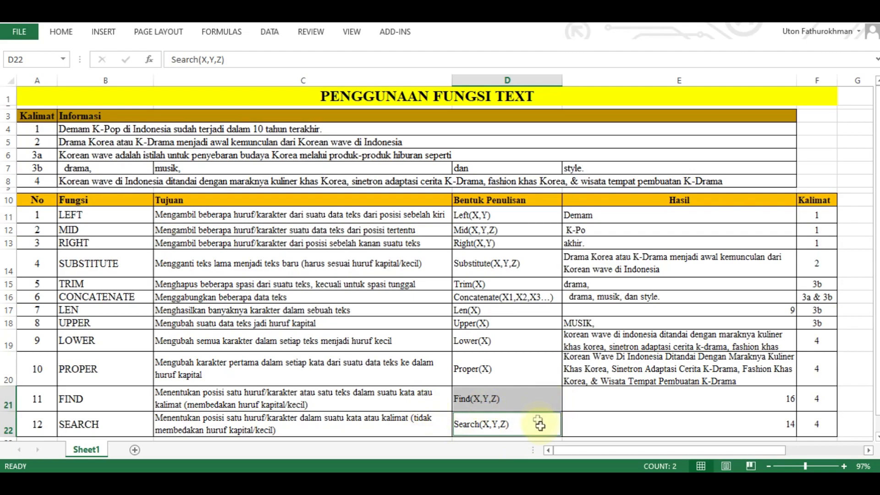
click(654, 402)
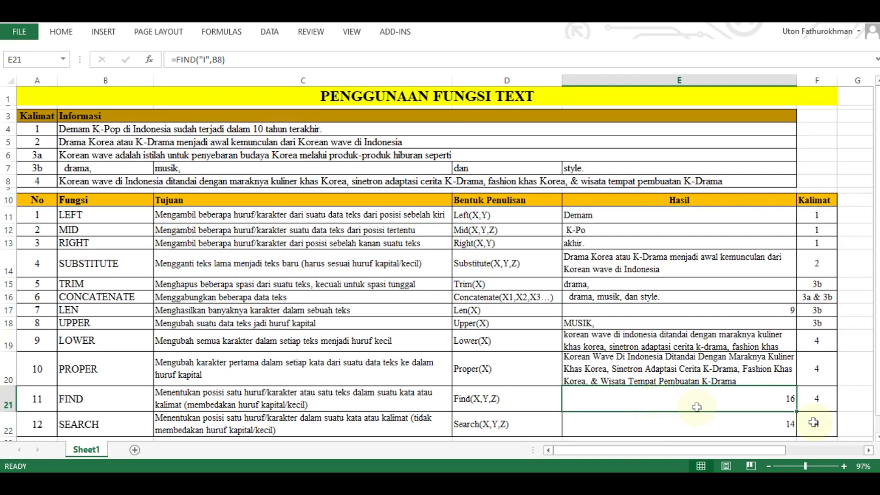